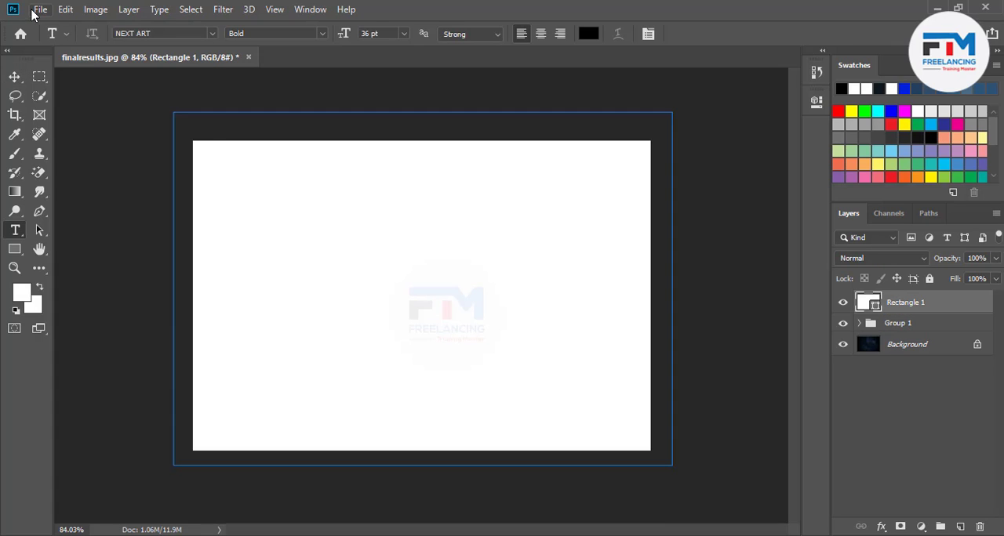
# Create a new landscape document, 11.693 x 8.268 inches at 300 pixels/inch, in CMYK Color with a white background.
pyautogui.click(40, 8)
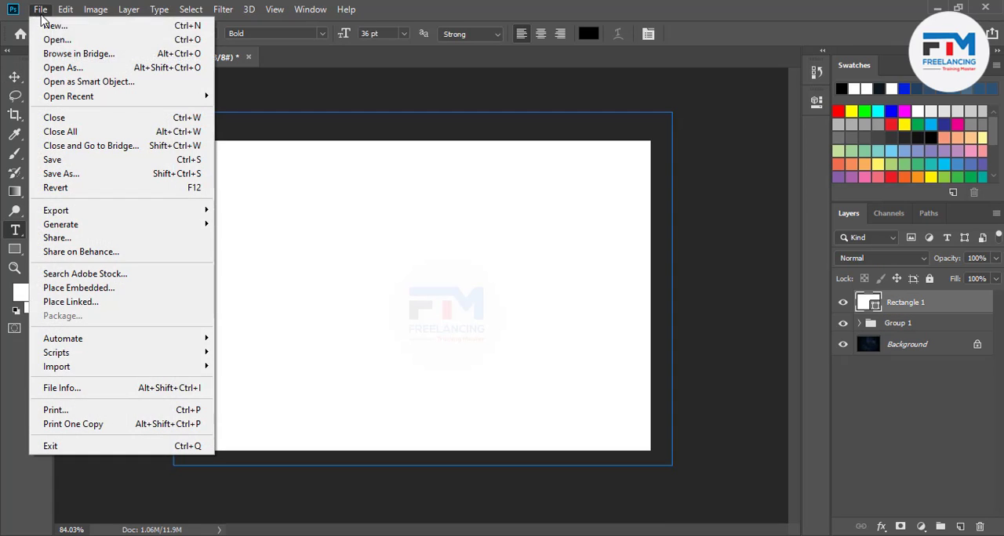
pyautogui.click(309, 30)
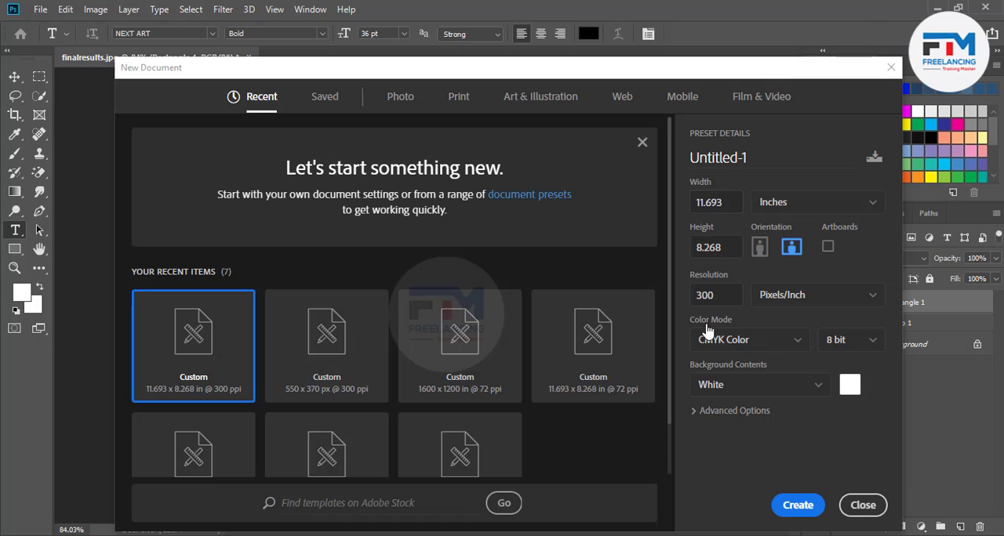
pyautogui.click(789, 506)
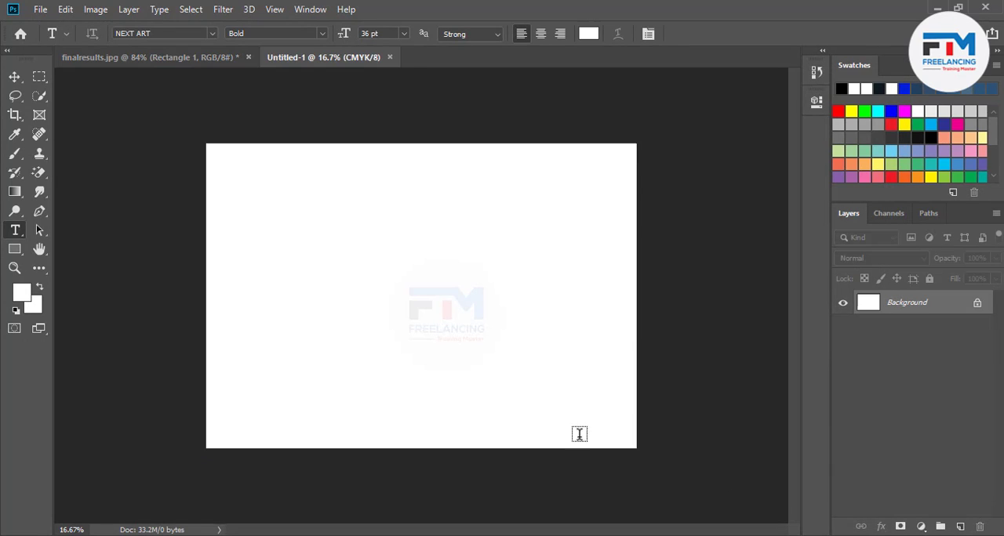
# Add the text "Design" in NEXT ART Bold on the canvas and colour it red (ff0000).
pyautogui.click(404, 276)
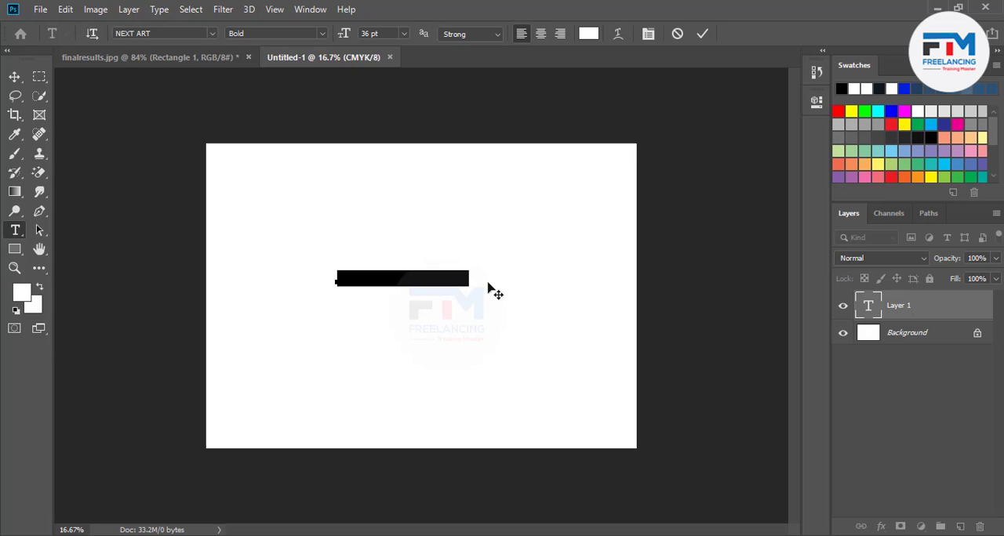
pyautogui.write('design')
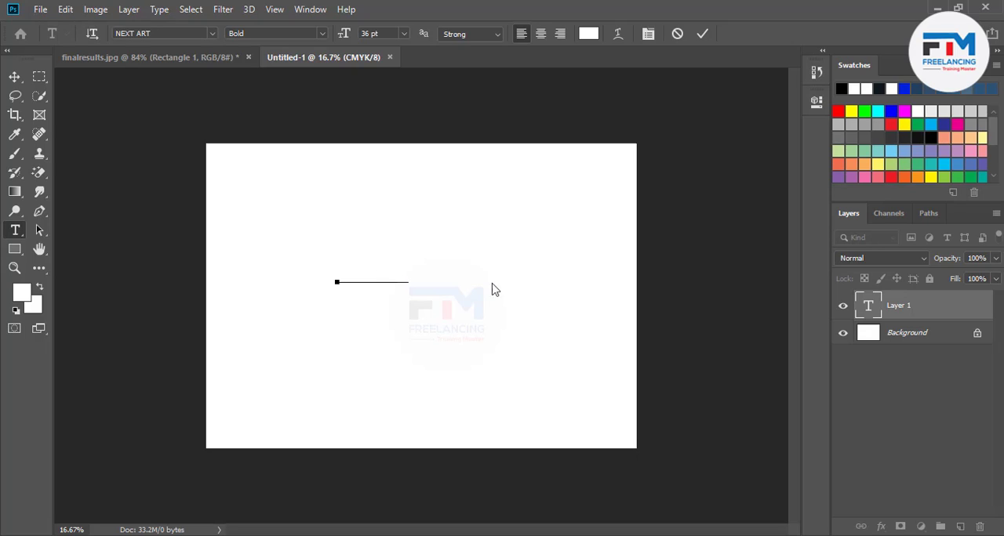
pyautogui.moveTo(407, 276); pyautogui.dragTo(249, 281)
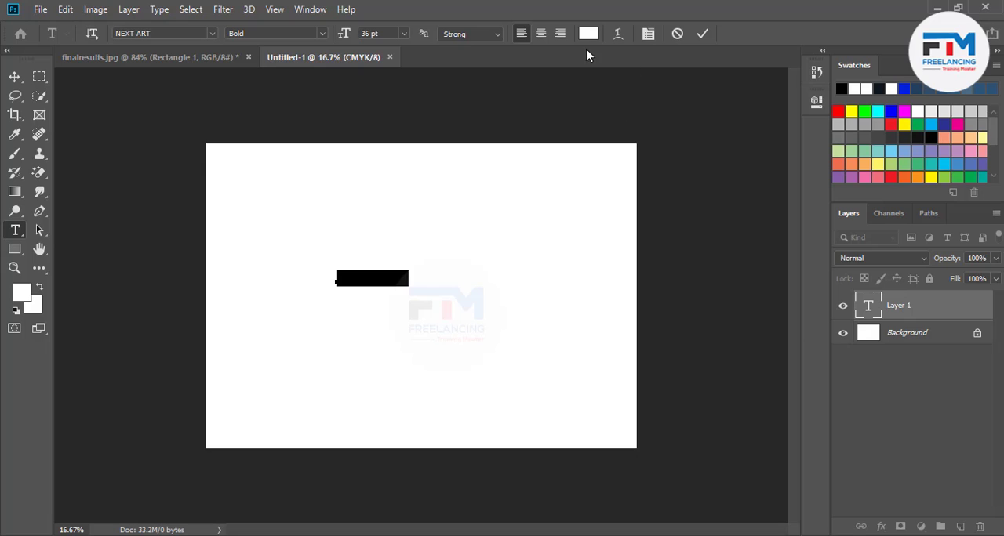
pyautogui.click(588, 33)
pyautogui.moveTo(711, 265); pyautogui.dragTo(801, 220)
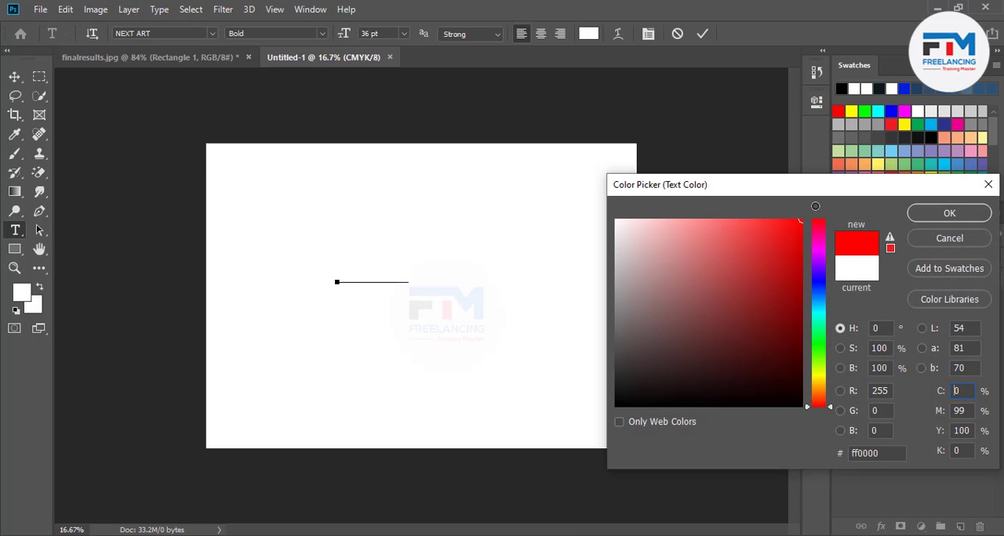
pyautogui.click(949, 213)
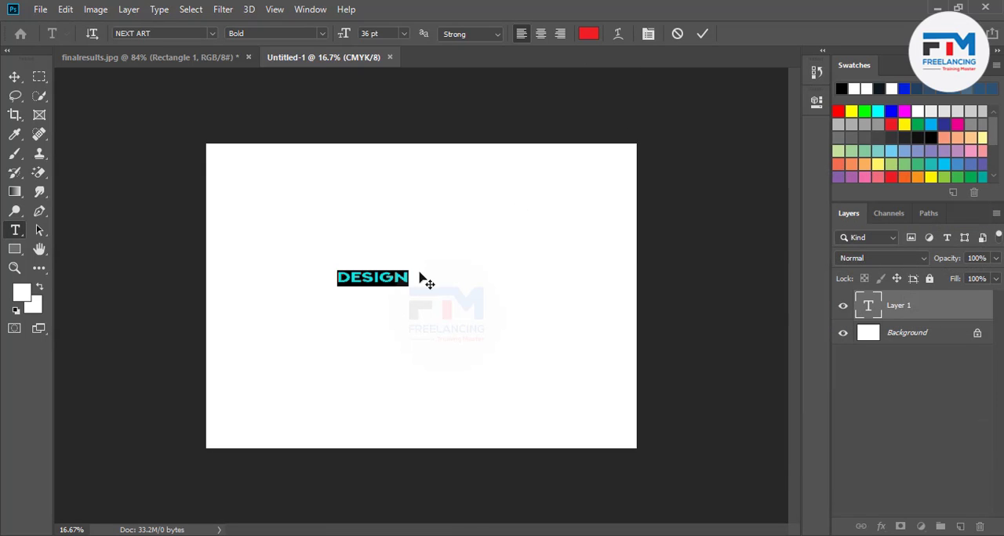
# Enlarge the Design text to about 143.64 pt, place it mid-canvas and commit the text edit.
pyautogui.press('ctrl')
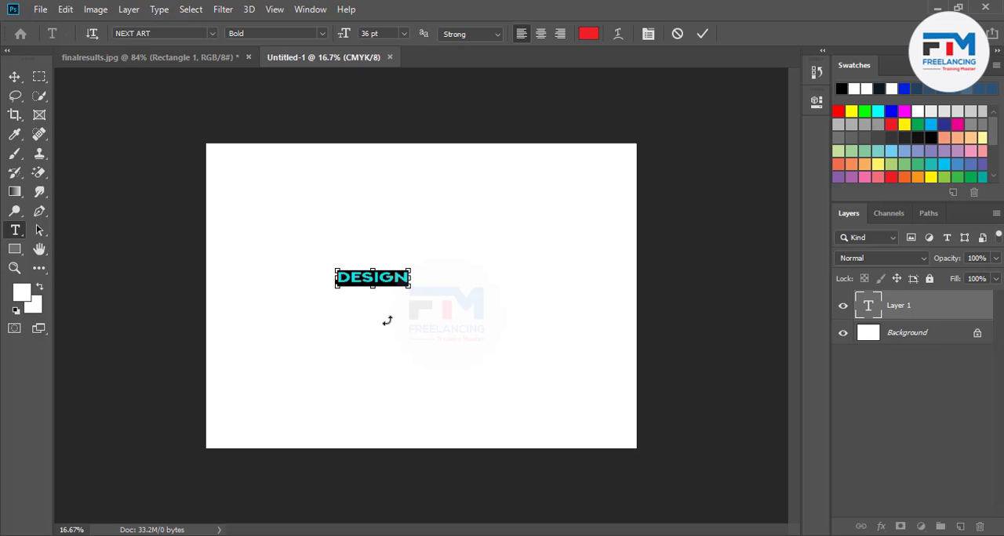
pyautogui.moveTo(409, 287); pyautogui.dragTo(506, 351)
pyautogui.moveTo(423, 337); pyautogui.dragTo(446, 349)
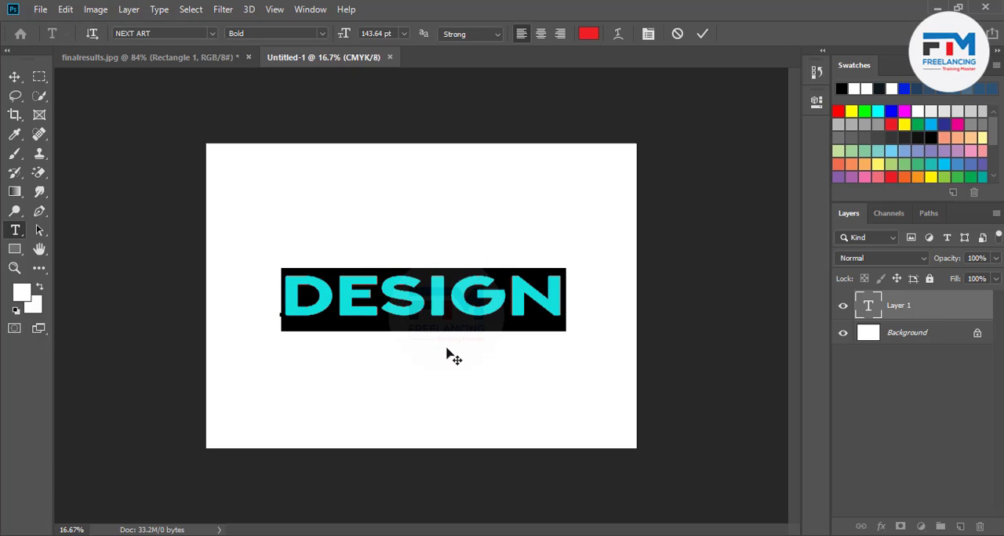
pyautogui.click(702, 34)
# Centre the Design text horizontally and vertically on the whole canvas, and deselect.
pyautogui.hotkey('ctrl', 'a')
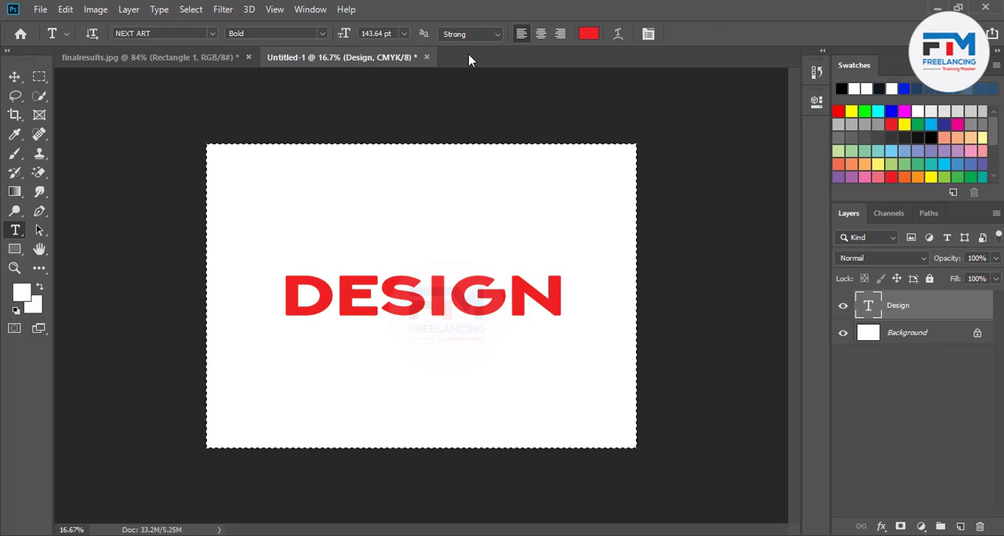
pyautogui.click(15, 78)
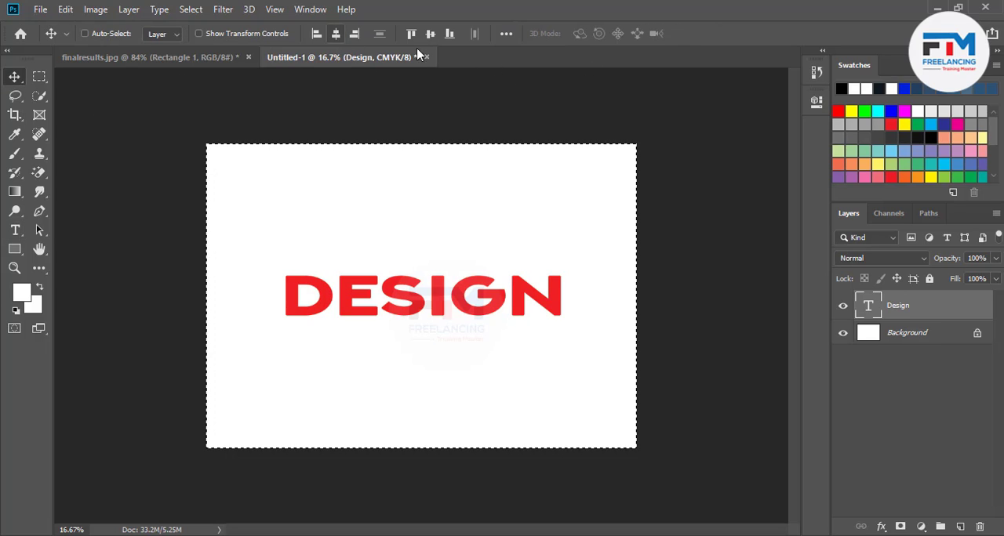
pyautogui.hotkey('ctrl', 'd')
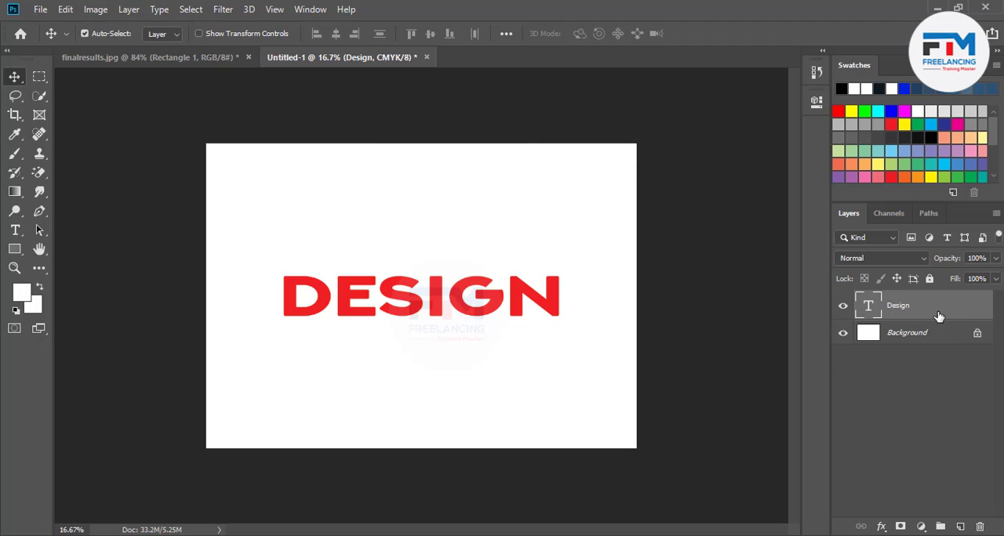
# Duplicate the Design text layer once and rasterize the type of the copy.
pyautogui.hotkey('ctrl', 'j')
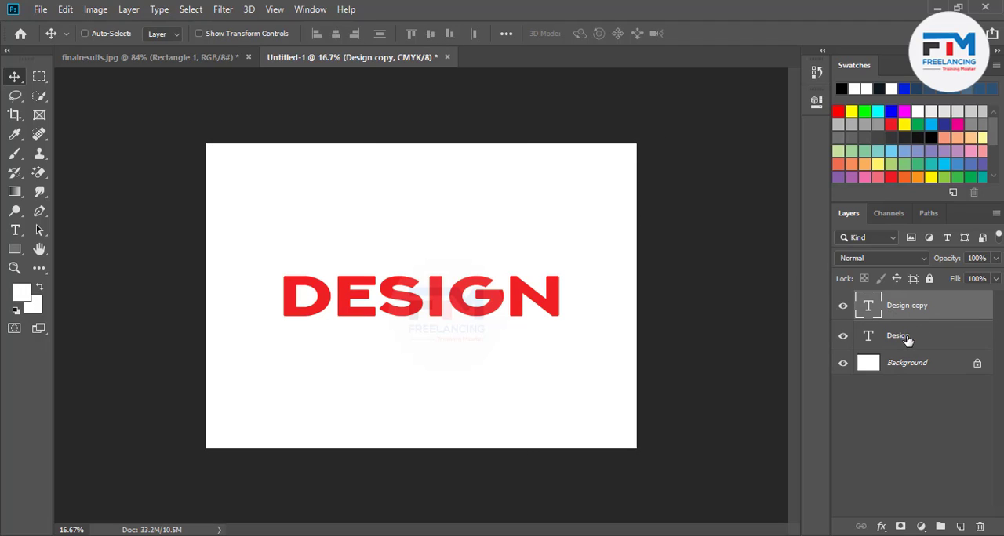
pyautogui.hotkey('ctrl', 'j')
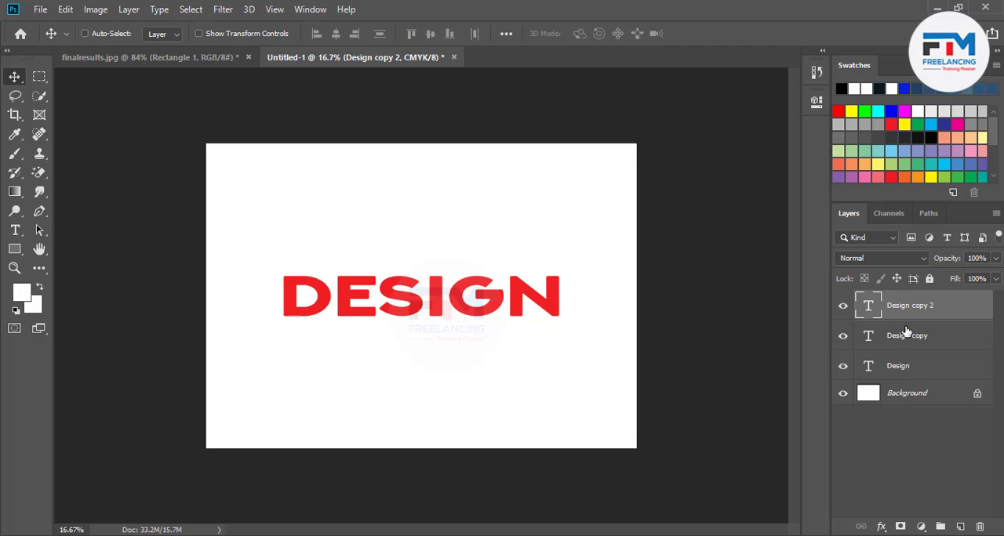
pyautogui.hotkey('ctrl', 'z')
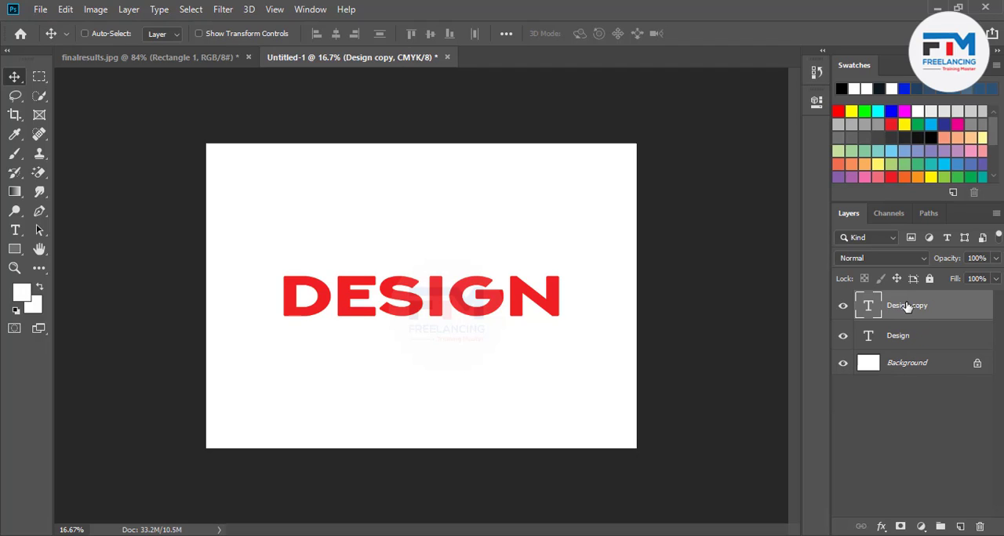
pyautogui.rightClick(944, 316)
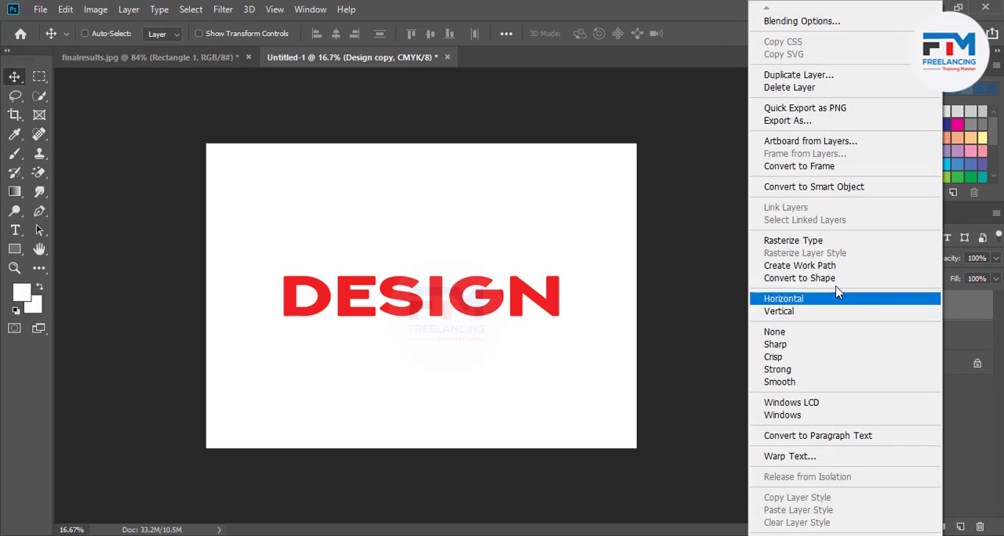
pyautogui.click(802, 237)
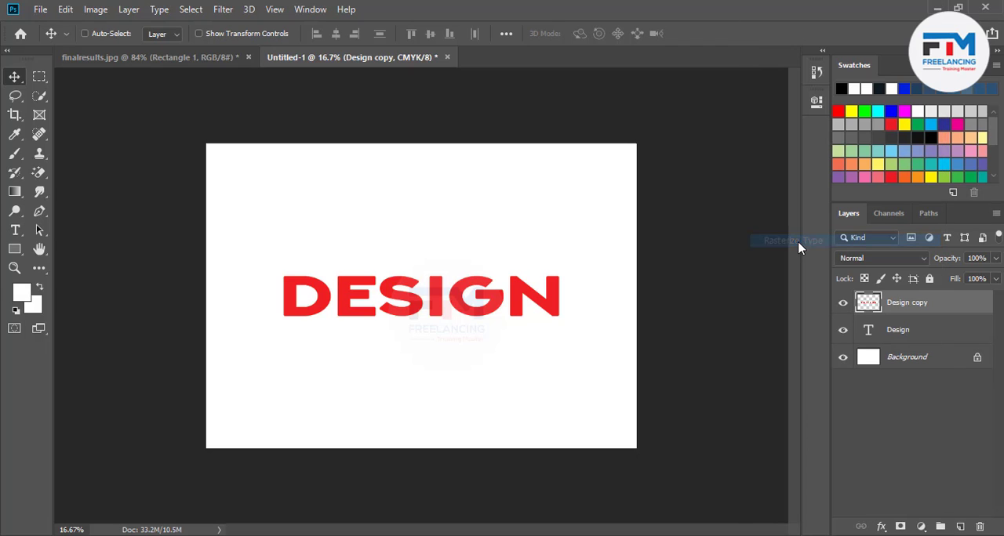
pyautogui.rightClick(963, 309)
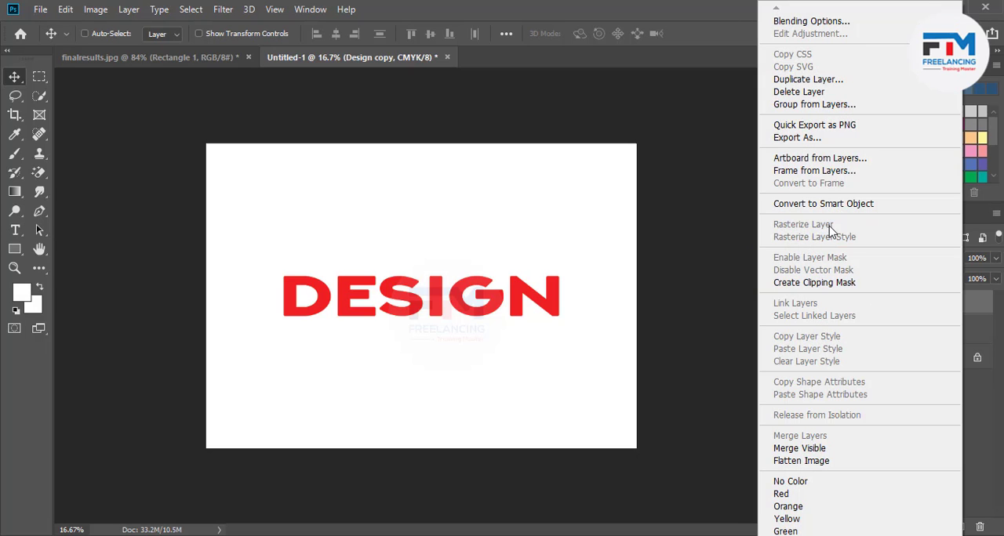
pyautogui.click(734, 340)
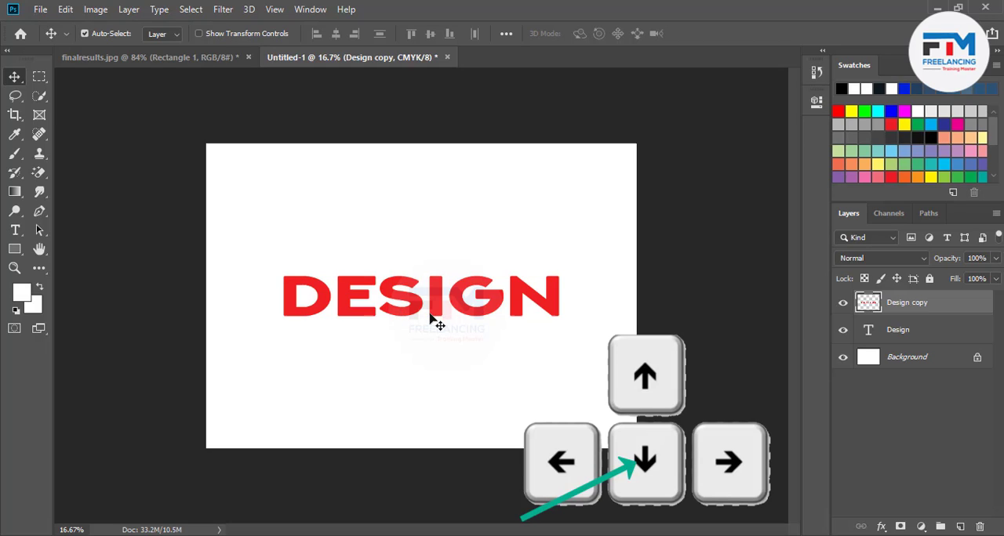
# Duplicate the rasterized Design copy within a Free Transform, offset 6 px down and 6 px to the right, and apply it.
pyautogui.hotkey('ctrl', 't')
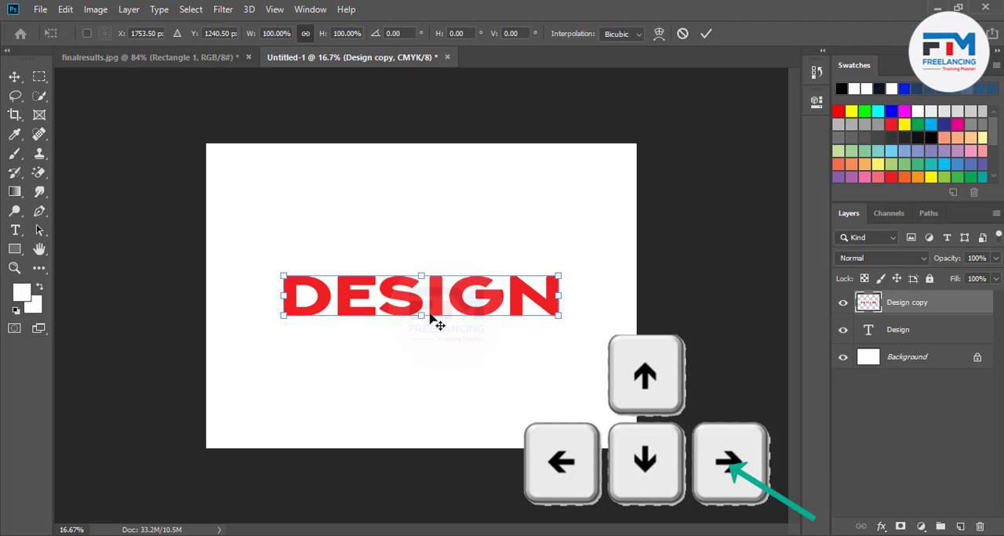
pyautogui.hotkey('alt', 'Down')
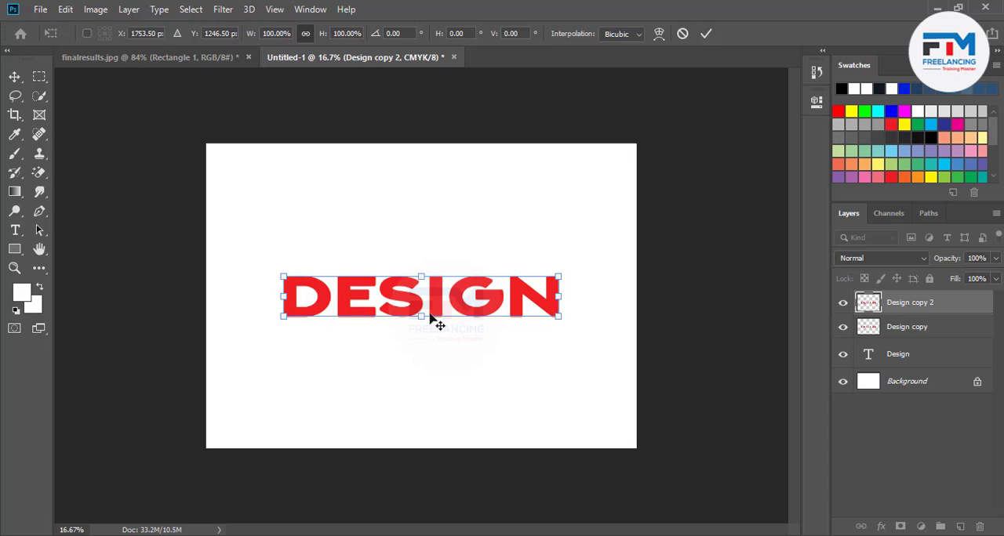
pyautogui.press('Right')
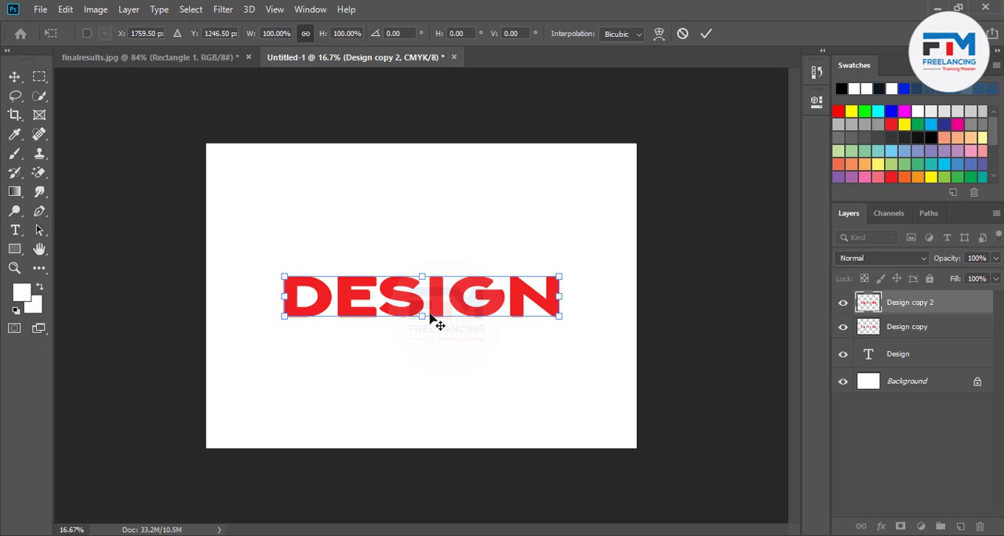
pyautogui.press('Return')
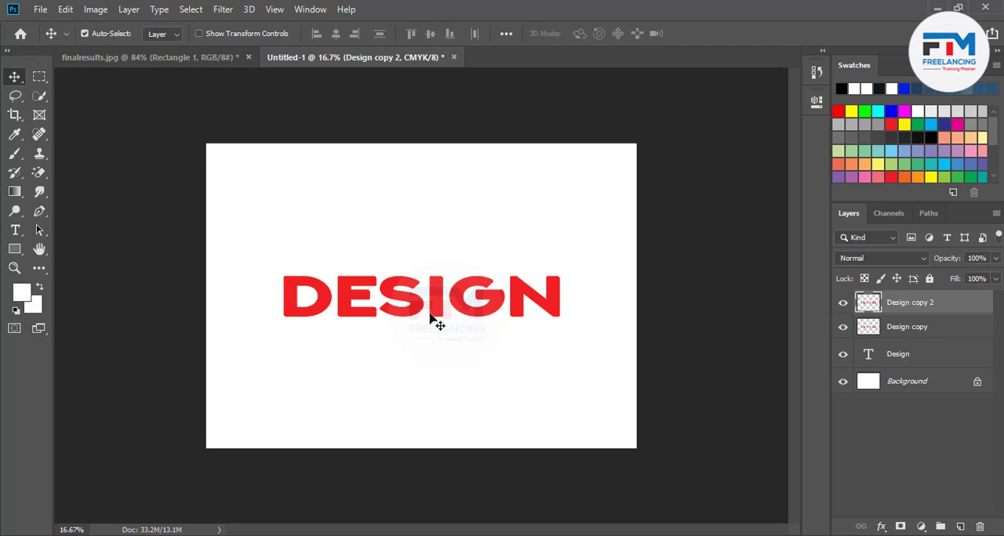
# Repeat the offset duplication of the last transform up to Design copy 23 to build the text's extruded depth.
pyautogui.hotkey('ctrl', 'shift', 'alt', 't')
pyautogui.hotkey('ctrl', 'shift', 'alt', 't')
pyautogui.hotkey('ctrl', 'shift', 'alt', 't')
pyautogui.hotkey('ctrl', 'shift', 'alt', 't')
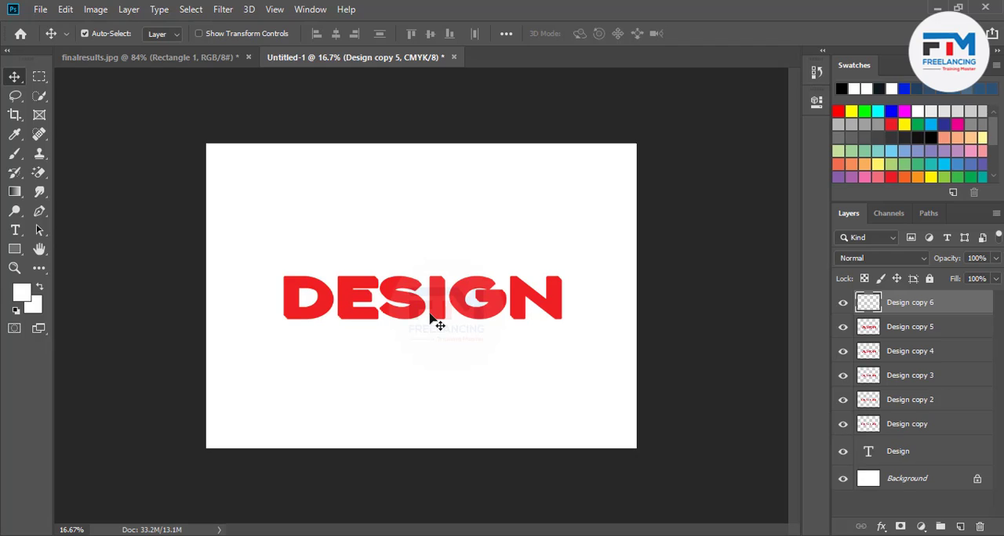
pyautogui.hotkey('ctrl', 'shift', 'alt', 't')
pyautogui.hotkey('ctrl', 'shift', 'alt', 't')
pyautogui.hotkey('ctrl', 'shift', 'alt', 't')
pyautogui.hotkey('ctrl', 'shift', 'alt', 't')
pyautogui.hotkey('ctrl', 'shift', 'alt', 't')
pyautogui.hotkey('ctrl', 'shift', 'alt', 't')
pyautogui.hotkey('ctrl', 'shift', 'alt', 't')
pyautogui.hotkey('ctrl', 'shift', 'alt', 't')
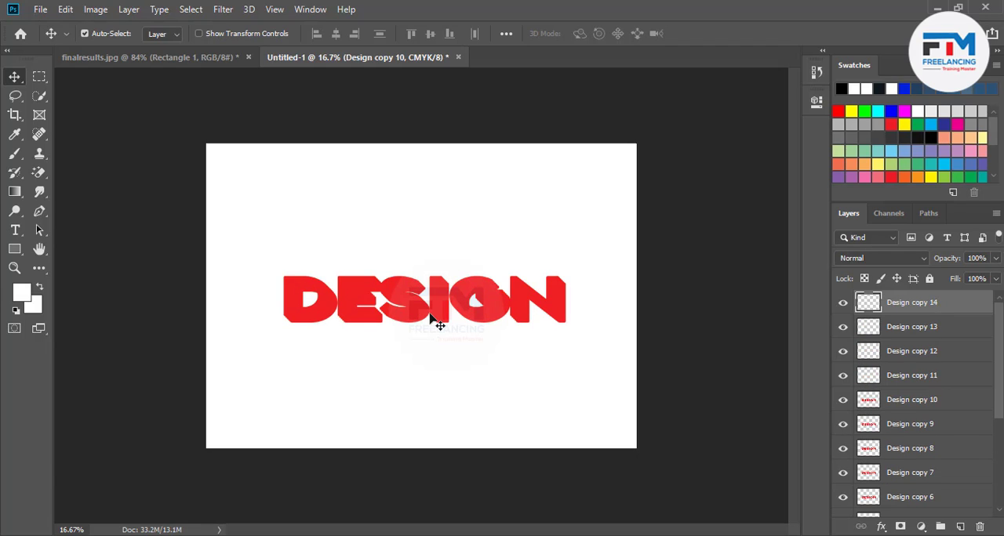
pyautogui.hotkey('ctrl', 'shift', 'alt', 't')
pyautogui.hotkey('ctrl', 'shift', 'alt', 't')
pyautogui.hotkey('ctrl', 'shift', 'alt', 't')
pyautogui.hotkey('ctrl', 'shift', 'alt', 't')
pyautogui.hotkey('ctrl', 'shift', 'alt', 't')
pyautogui.hotkey('ctrl', 'shift', 'alt', 't')
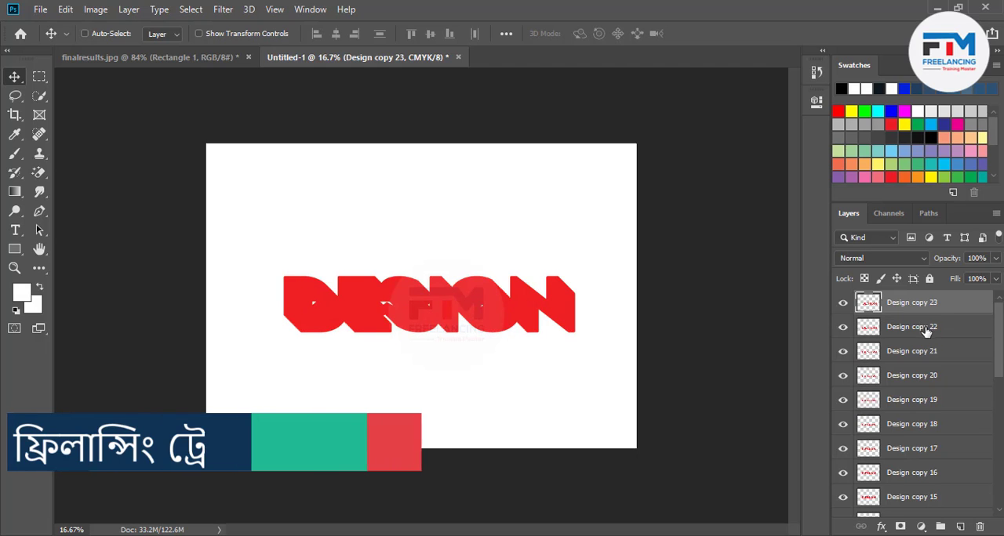
# Move the original Design text layer to the top of the layer stack and recolour its text dark blue (014981).
pyautogui.scroll(-8, 926, 366)
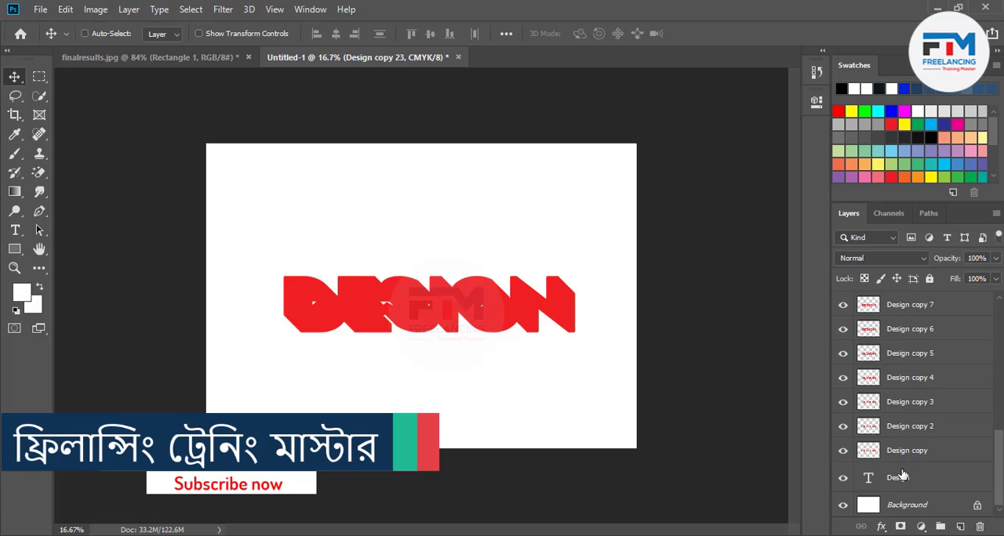
pyautogui.moveTo(926, 477); pyautogui.dragTo(878, 302)
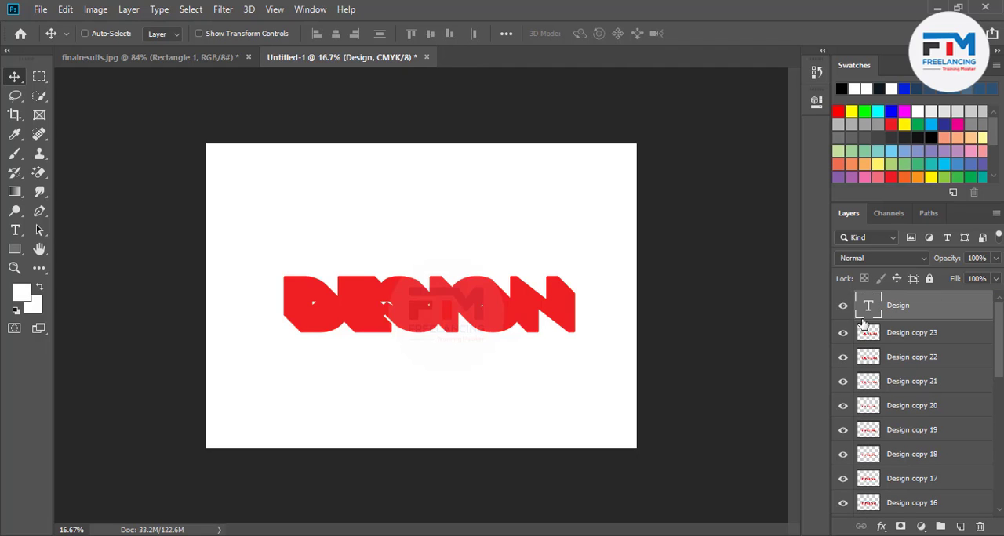
pyautogui.doubleClick(865, 305)
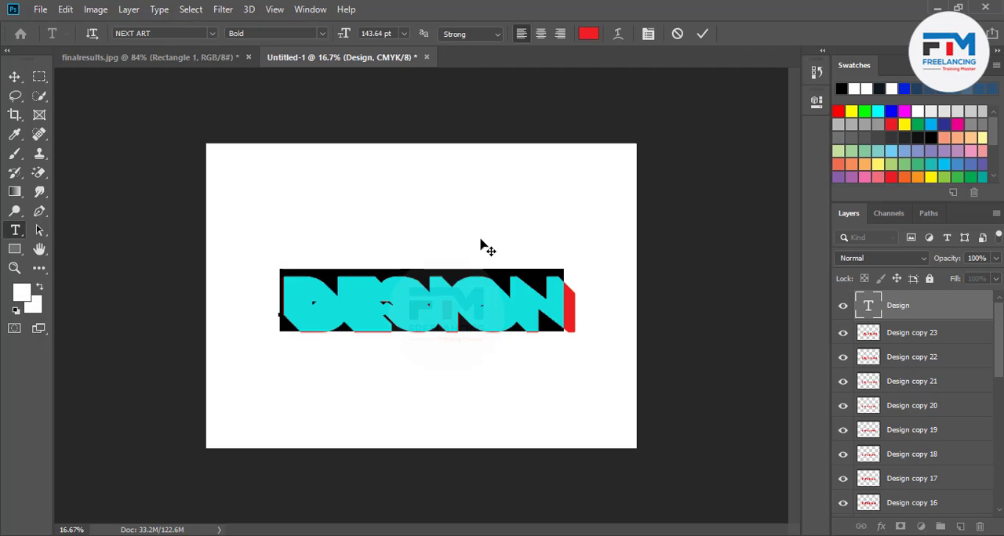
pyautogui.click(588, 33)
pyautogui.click(627, 357)
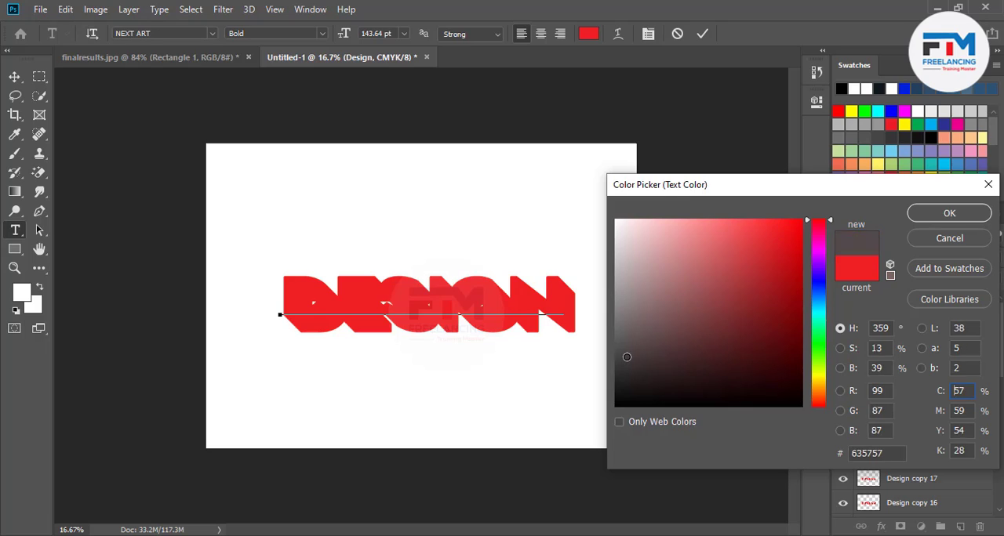
pyautogui.moveTo(626, 358)
pyautogui.mouseDown()
pyautogui.moveTo(751, 293)
pyautogui.moveTo(800, 337)
pyautogui.mouseUp()
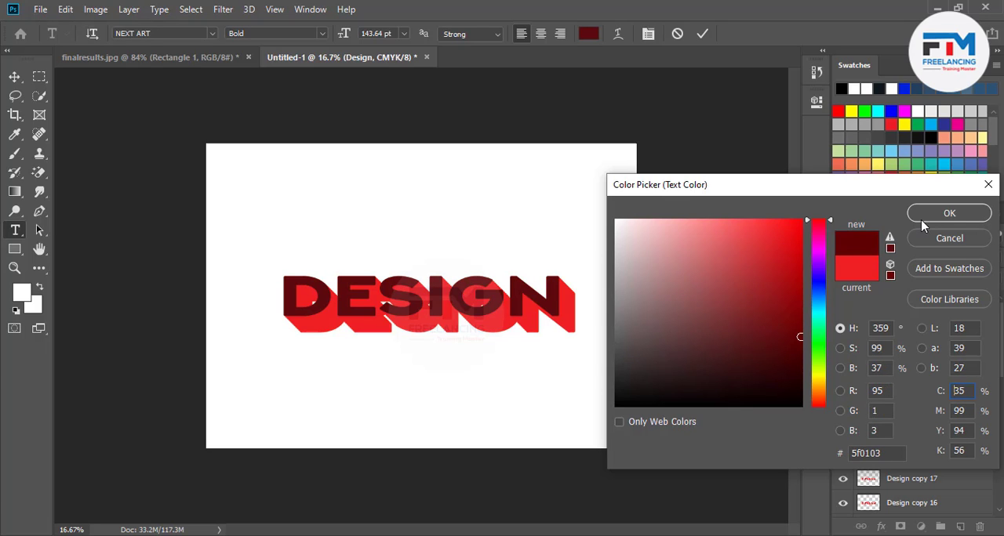
pyautogui.click(816, 307)
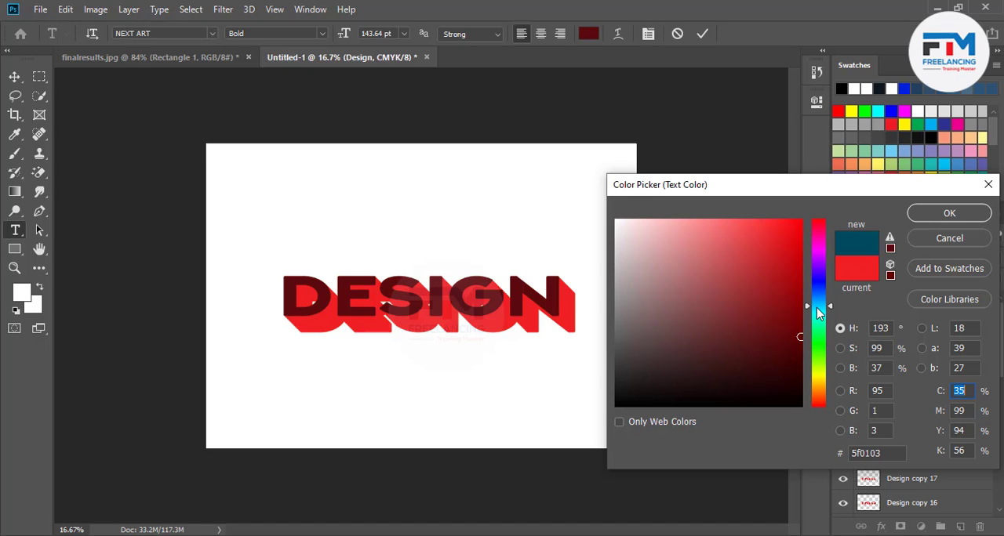
pyautogui.moveTo(816, 308); pyautogui.dragTo(817, 301)
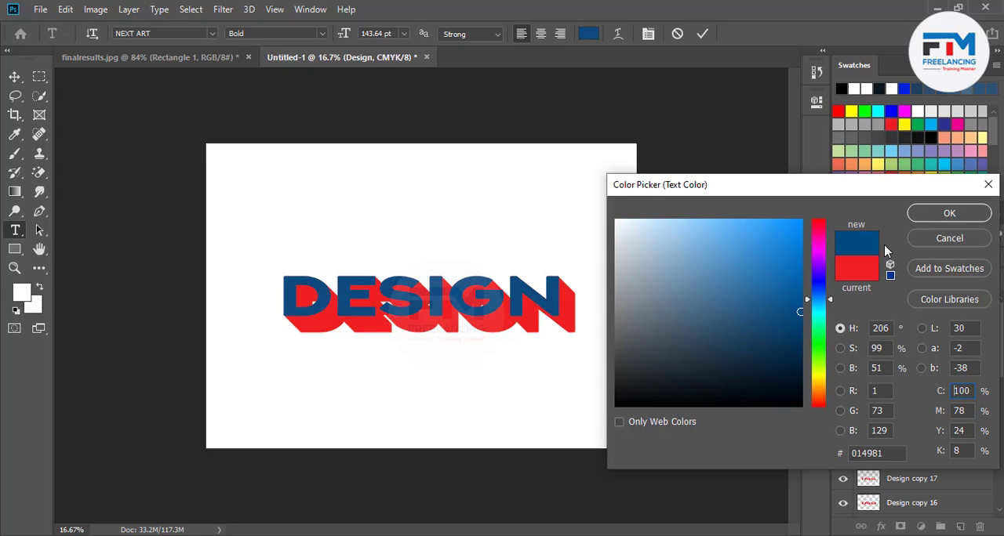
pyautogui.click(930, 219)
pyautogui.click(893, 333)
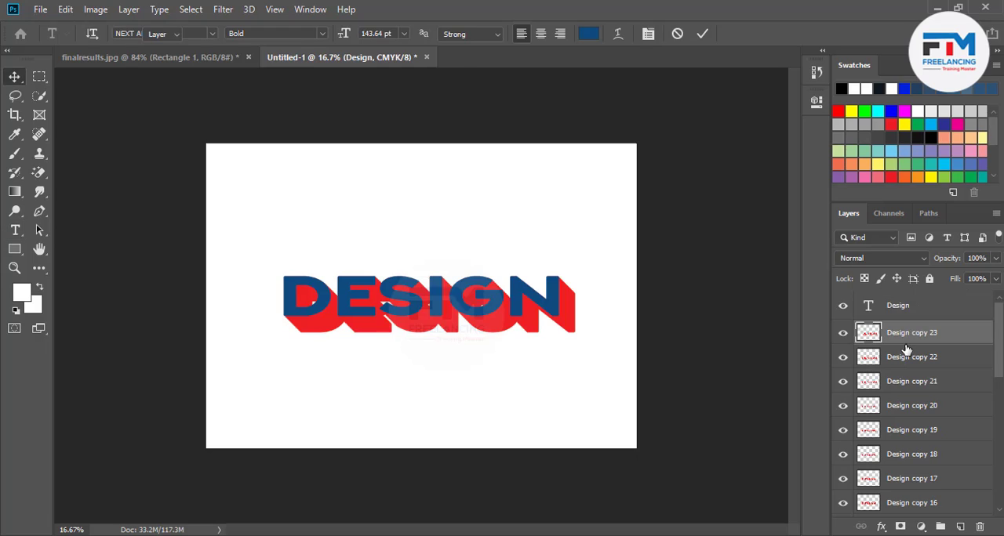
# Group all the rasterized layers from Design copy 23 down to Design copy into one layer group.
pyautogui.scroll(-5, 907, 351)
pyautogui.scroll(-5, 906, 361)
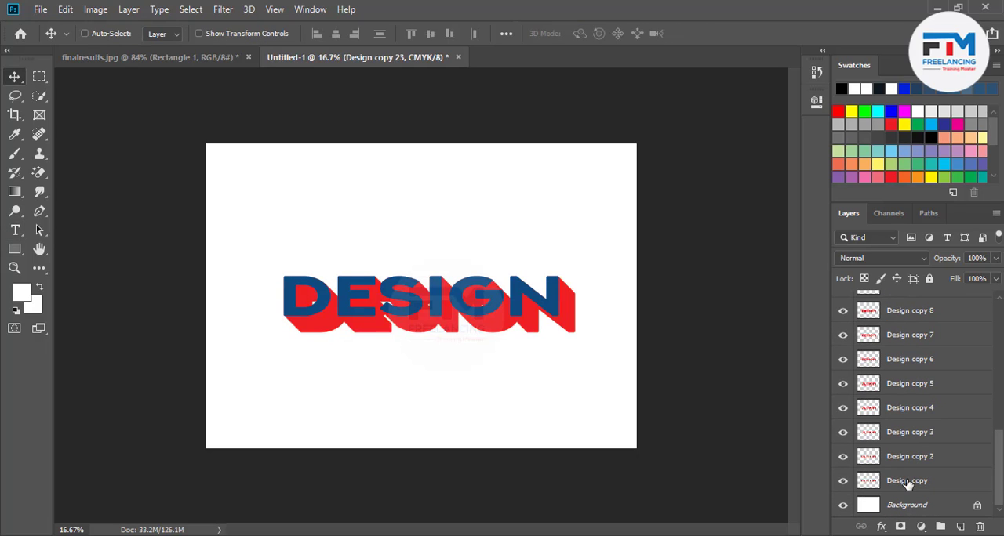
pyautogui.keyDown('shift'); pyautogui.click(907, 480); pyautogui.keyUp('shift')
pyautogui.hotkey('ctrl', 'g')
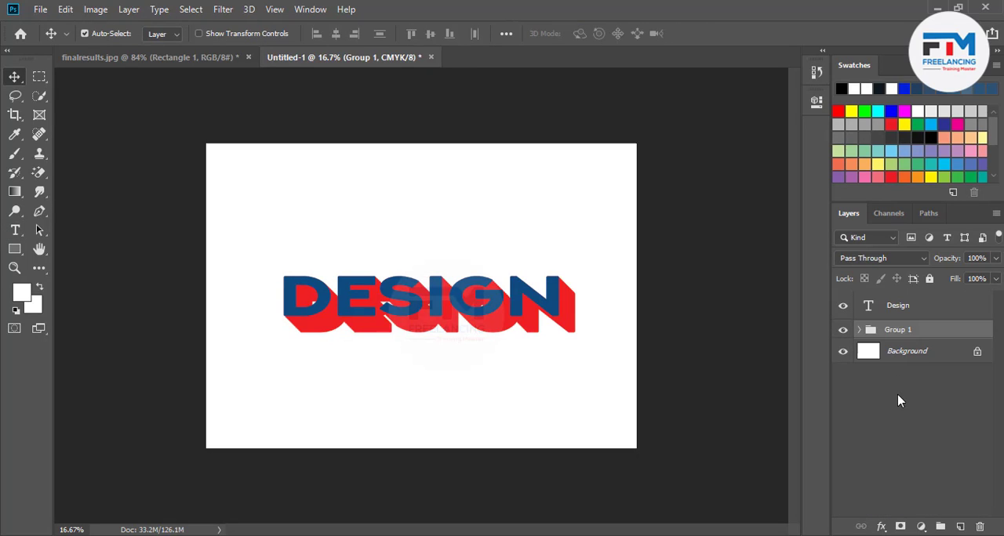
pyautogui.rightClick(915, 333)
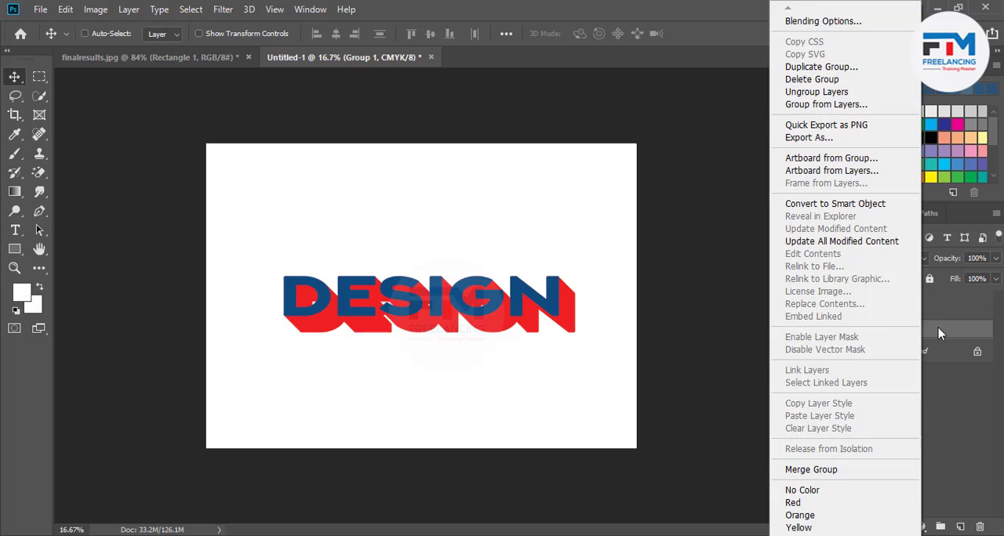
pyautogui.click(938, 327)
pyautogui.press('h')
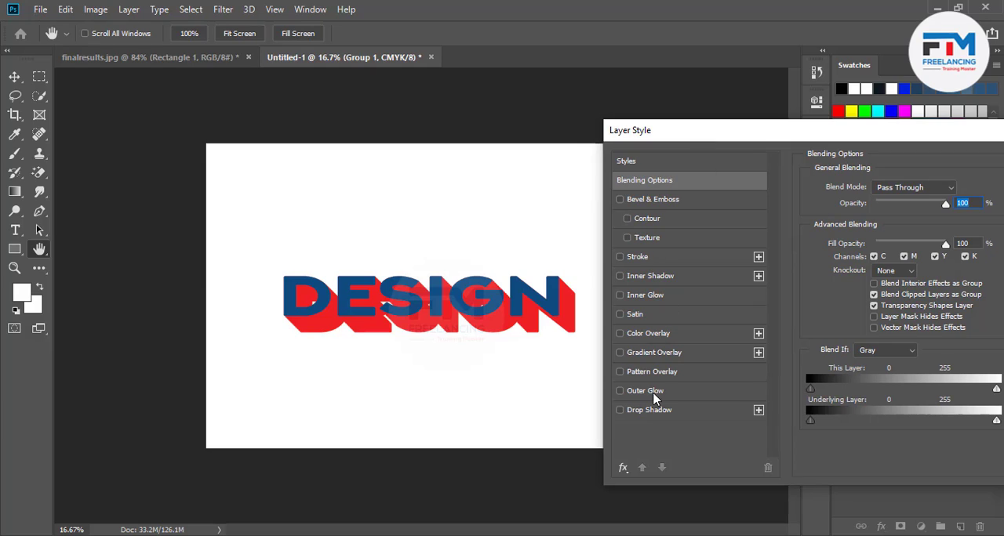
pyautogui.click(654, 396)
pyautogui.click(620, 391)
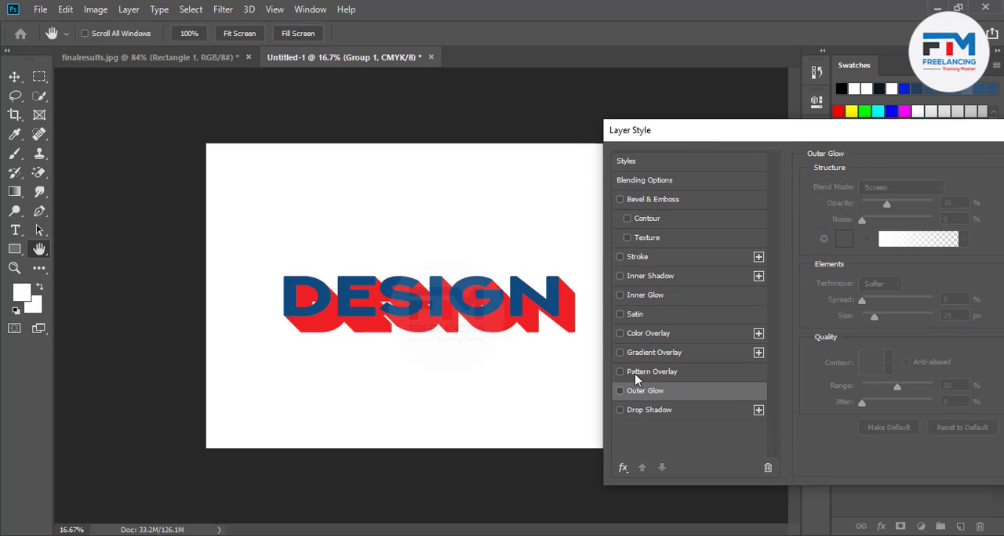
pyautogui.click(632, 333)
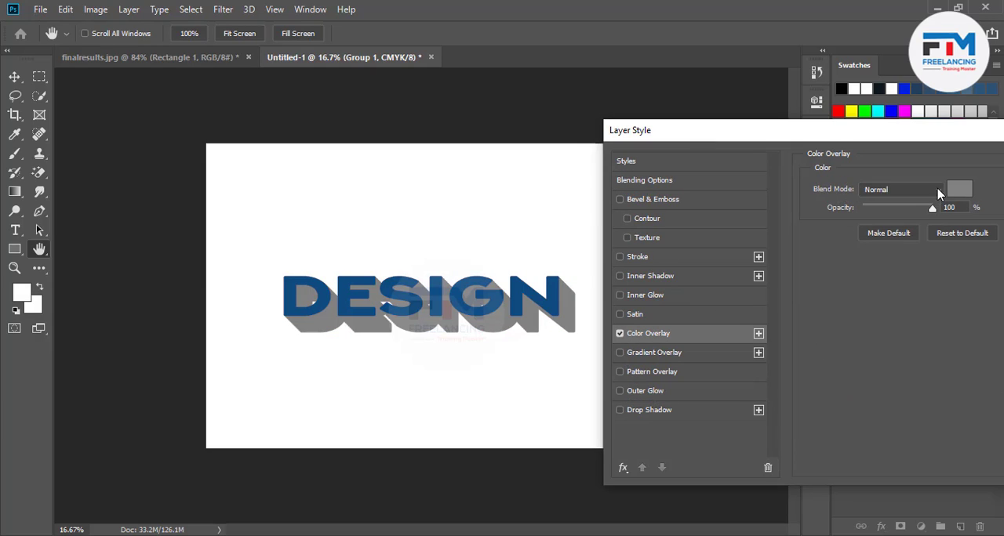
pyautogui.click(957, 191)
pyautogui.click(742, 219)
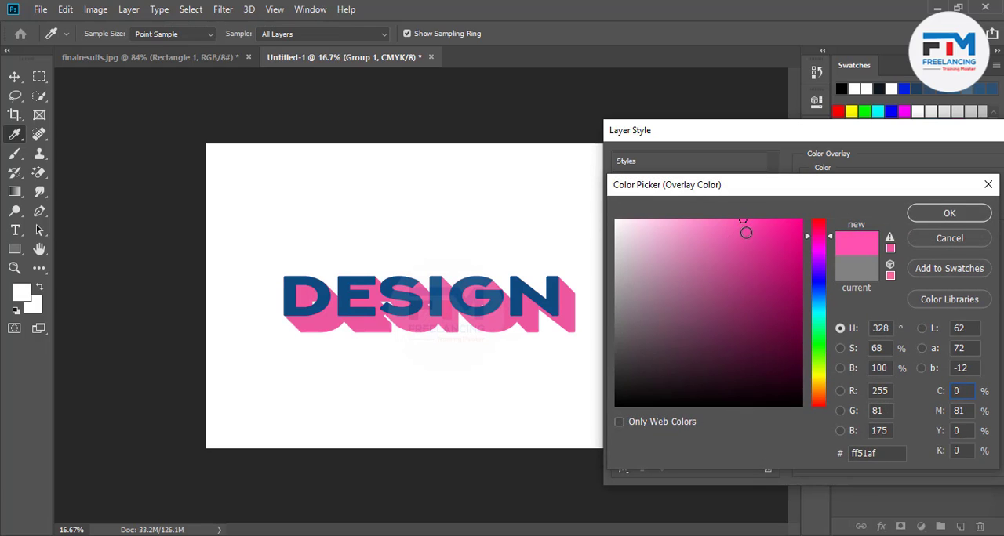
pyautogui.moveTo(745, 233); pyautogui.dragTo(715, 234)
pyautogui.click(527, 291)
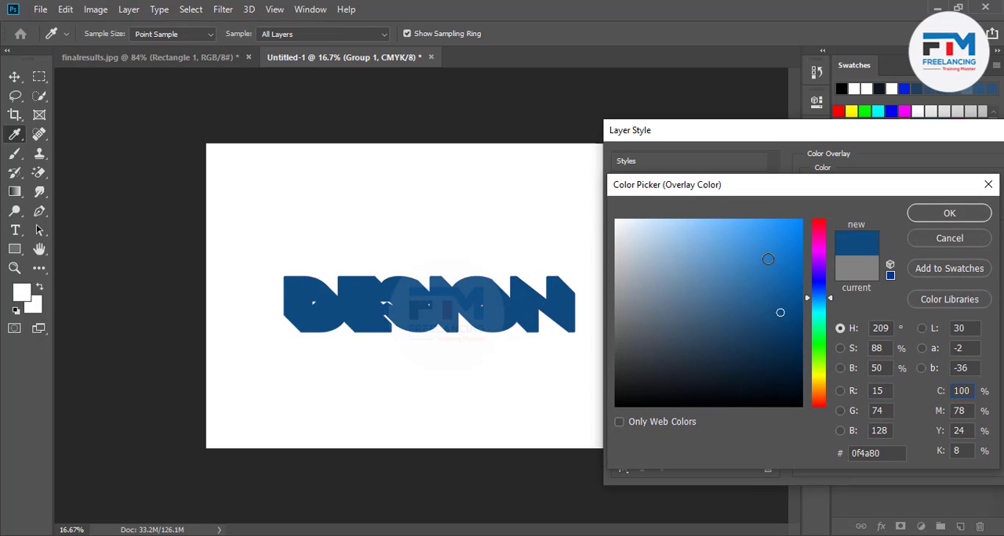
pyautogui.click(798, 229)
pyautogui.moveTo(786, 231)
pyautogui.mouseDown()
pyautogui.moveTo(801, 255)
pyautogui.moveTo(799, 223)
pyautogui.moveTo(800, 350)
pyautogui.mouseUp()
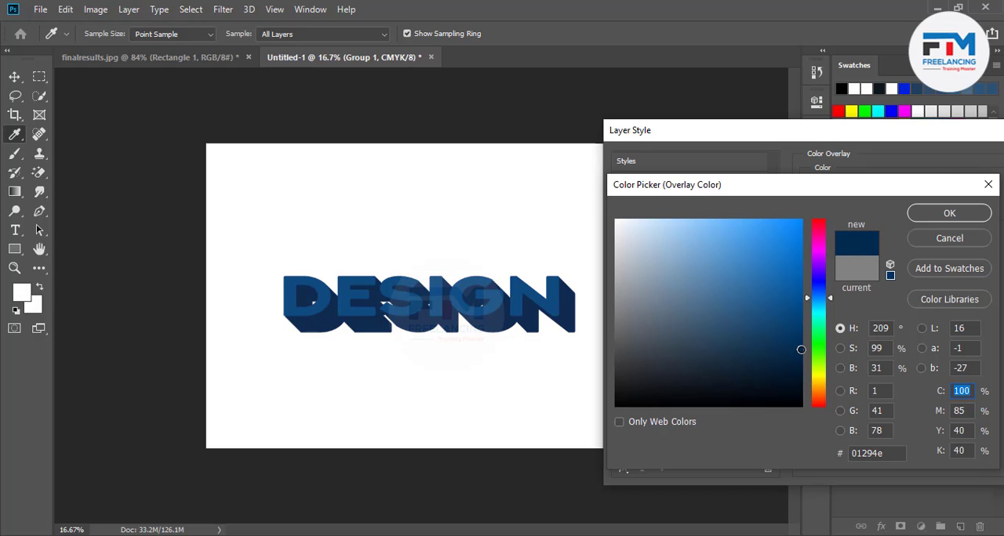
pyautogui.click(948, 212)
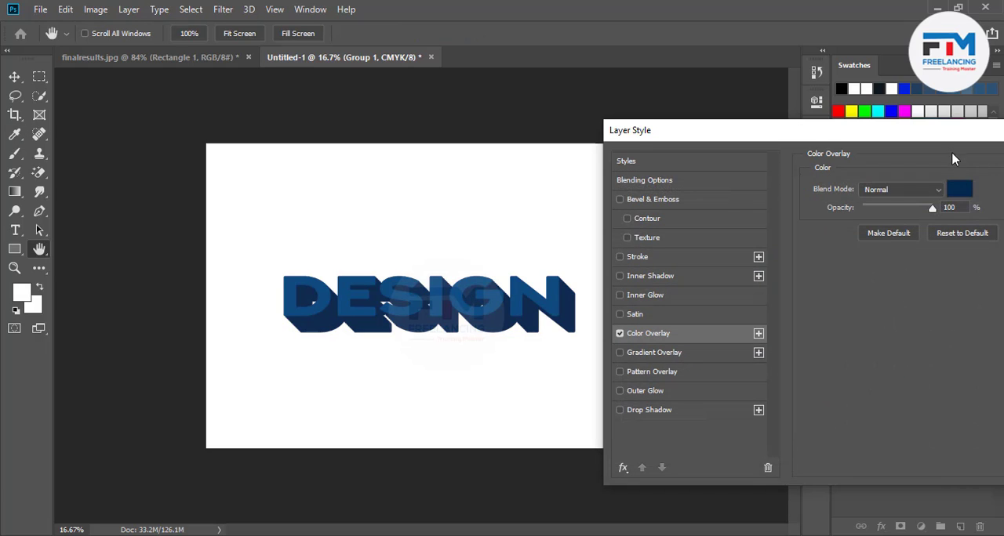
pyautogui.moveTo(931, 134); pyautogui.dragTo(661, 196)
pyautogui.click(833, 227)
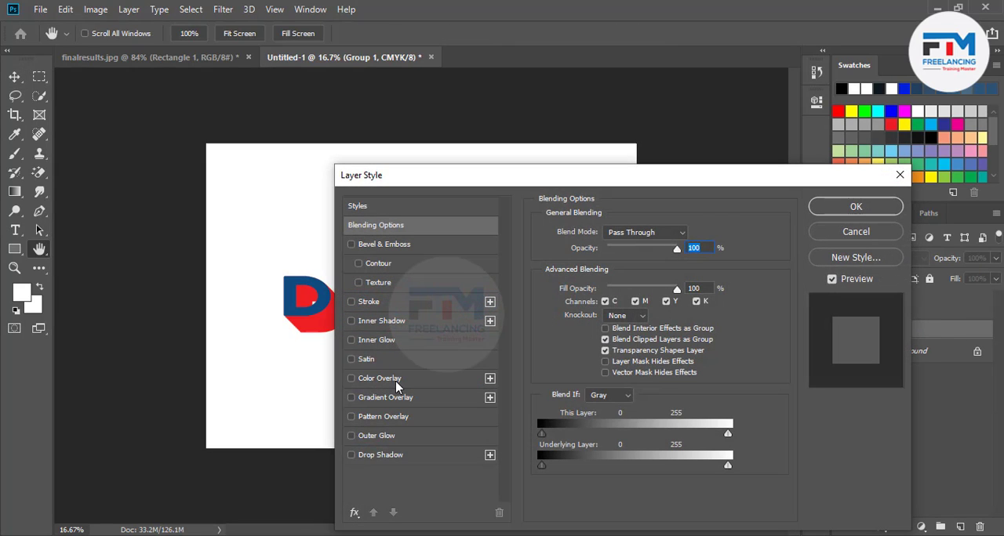
# Add a dark navy (00134f) Color Overlay at 100% opacity to the Group 1 extrusion.
pyautogui.click(396, 381)
pyautogui.click(691, 236)
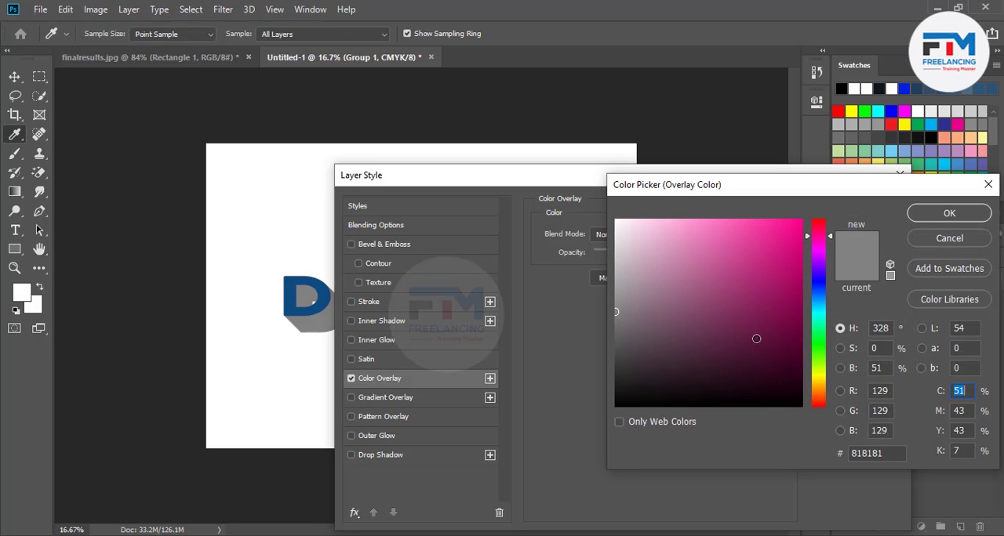
pyautogui.moveTo(756, 339)
pyautogui.mouseDown()
pyautogui.moveTo(800, 321)
pyautogui.moveTo(802, 349)
pyautogui.mouseUp()
pyautogui.click(819, 290)
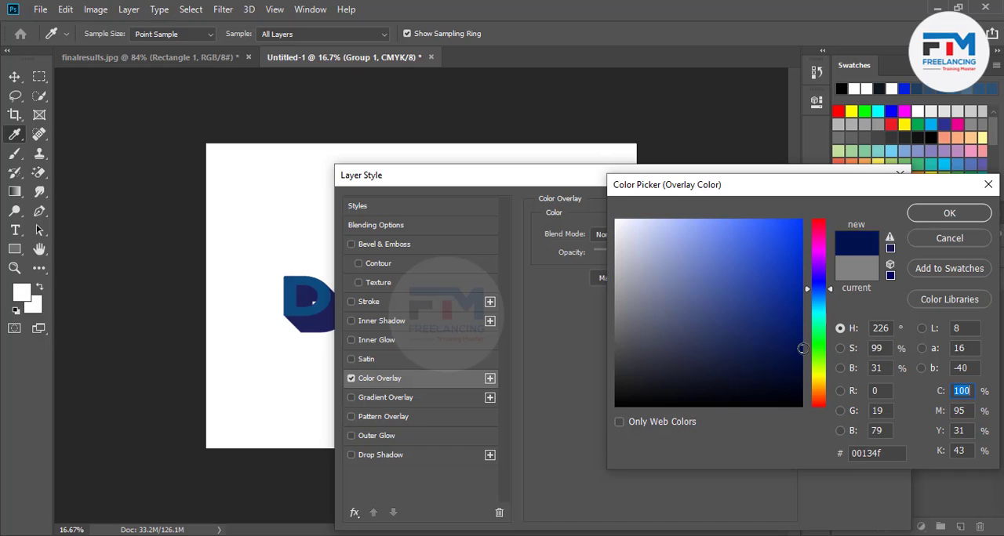
pyautogui.click(934, 214)
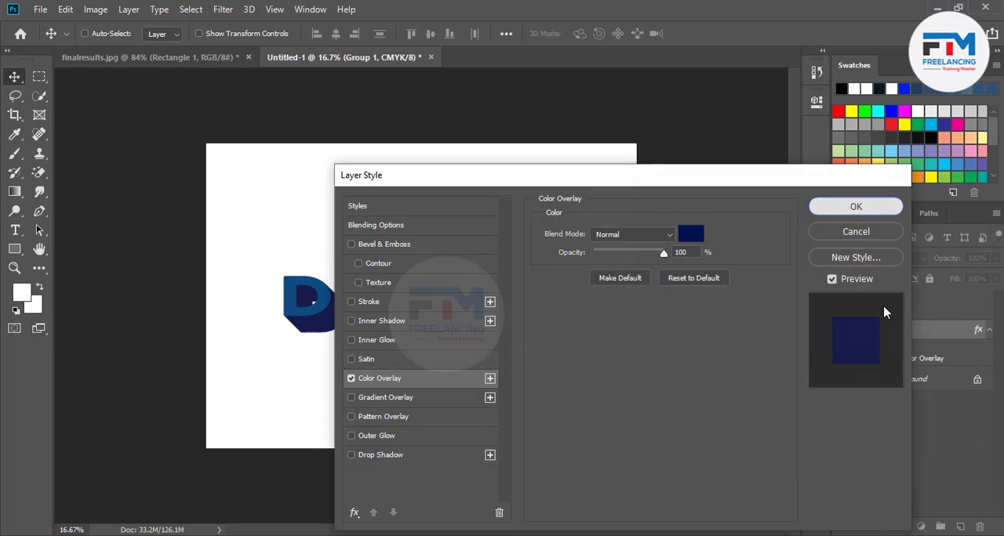
pyautogui.click(883, 207)
# Recolour the Design text layer bright sky blue (00b4ff) and commit the text edit.
pyautogui.doubleClick(872, 309)
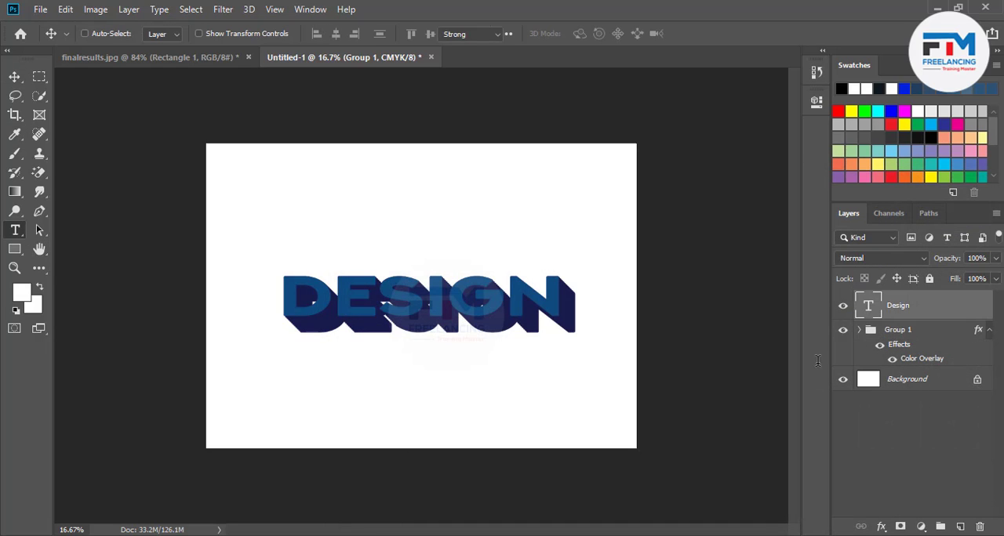
pyautogui.click(596, 33)
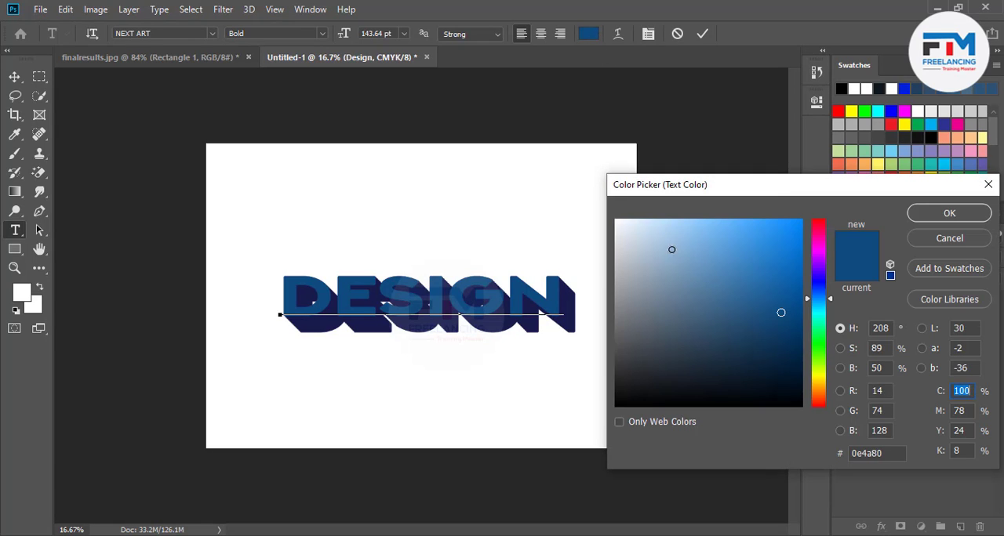
pyautogui.moveTo(672, 249)
pyautogui.mouseDown()
pyautogui.moveTo(779, 191)
pyautogui.moveTo(778, 225)
pyautogui.moveTo(793, 214)
pyautogui.moveTo(789, 231)
pyautogui.mouseUp()
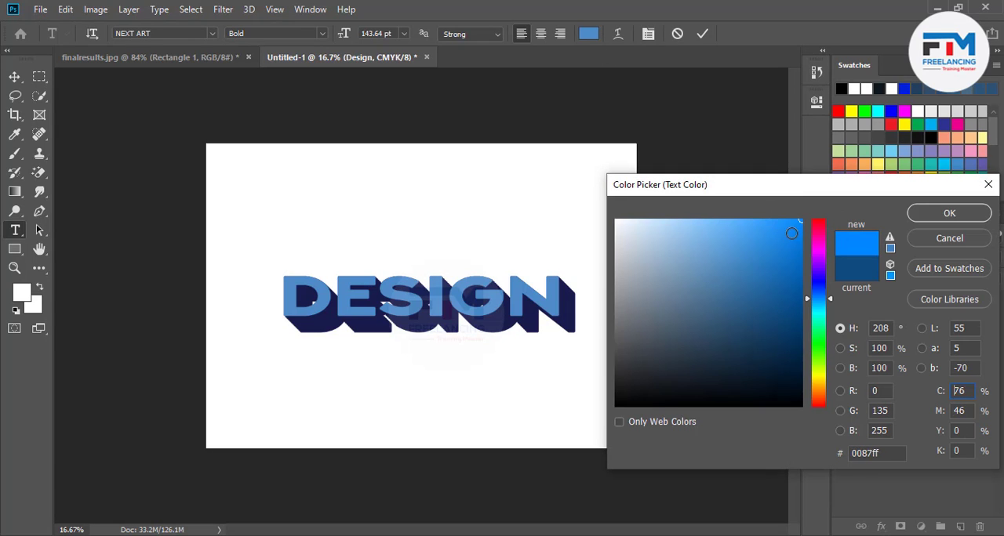
pyautogui.moveTo(821, 307)
pyautogui.mouseDown()
pyautogui.moveTo(820, 318)
pyautogui.moveTo(817, 304)
pyautogui.mouseUp()
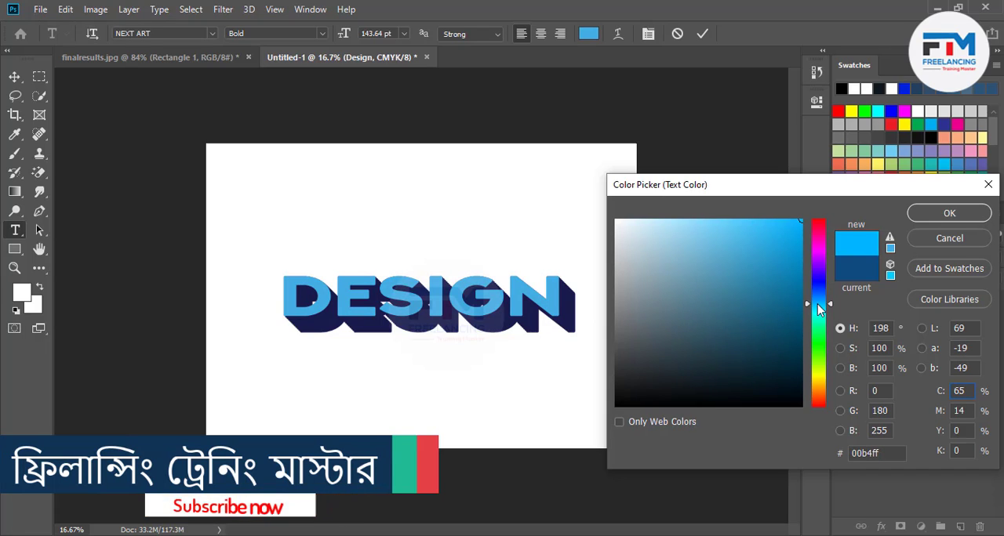
pyautogui.click(949, 213)
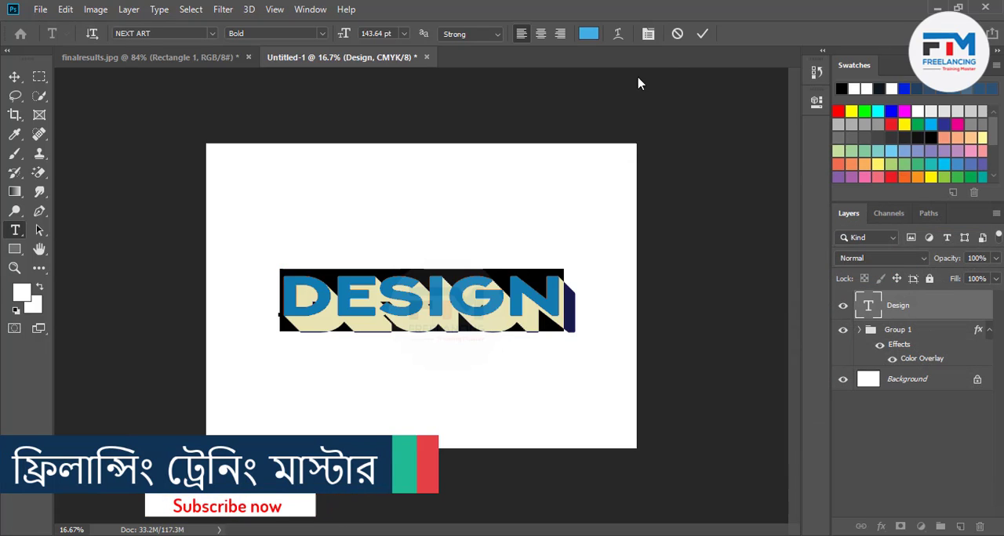
pyautogui.click(702, 34)
# Move the Design text and the Group 1 extrusion together slightly up and to the left on the canvas.
pyautogui.press('v')
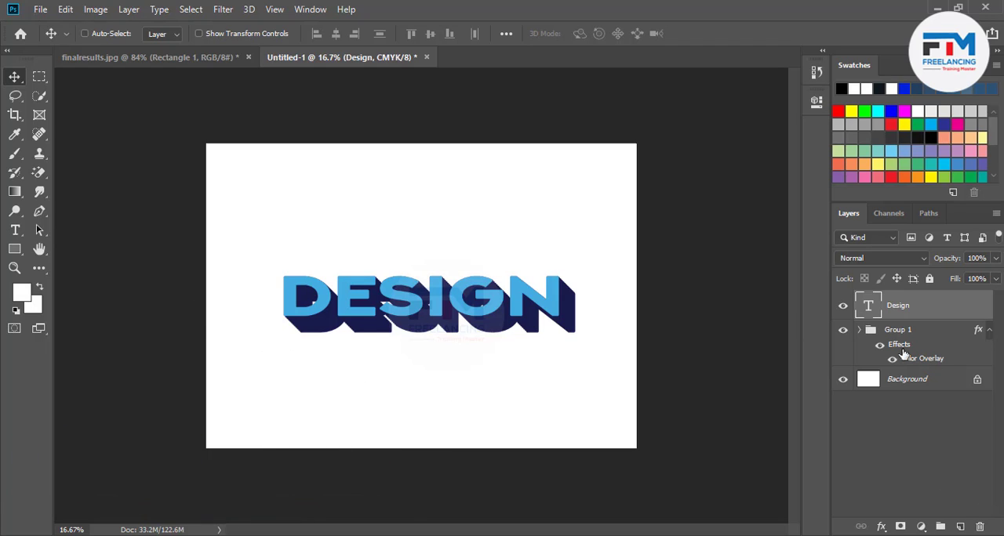
pyautogui.click(931, 338)
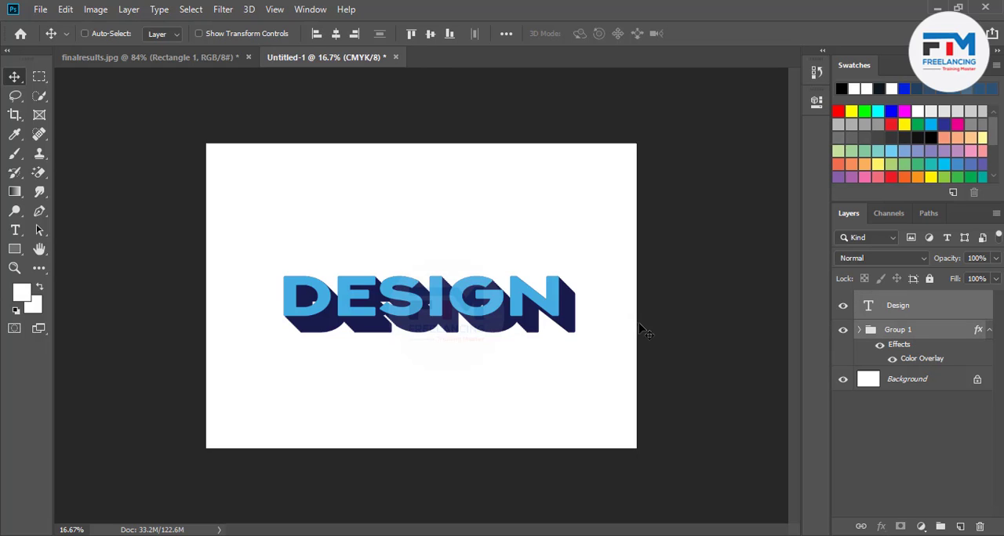
pyautogui.moveTo(516, 326); pyautogui.dragTo(502, 312)
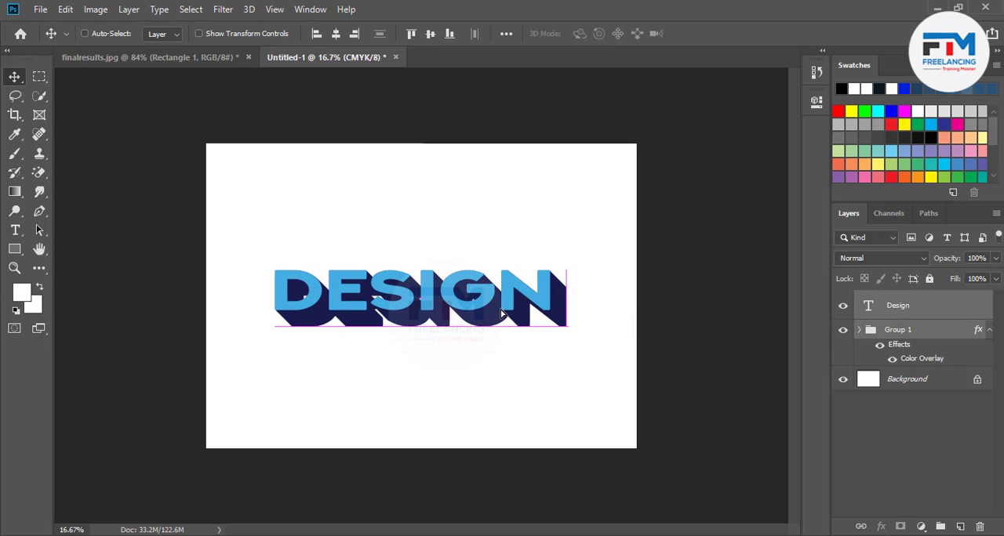
# Unlock the dark background layer in finalresults.jpg and copy it into the Untitled-1 document.
pyautogui.click(200, 57)
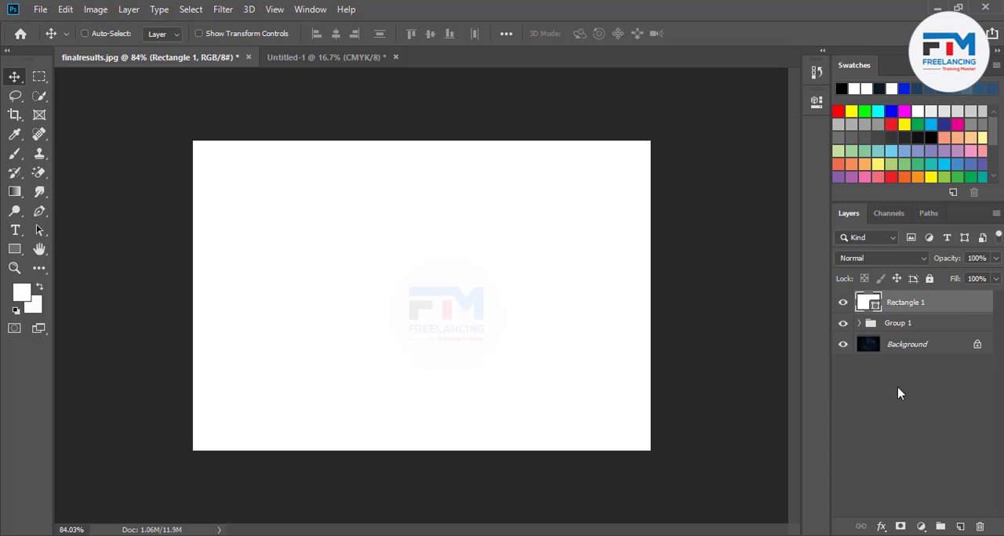
pyautogui.click(908, 345)
pyautogui.click(976, 344)
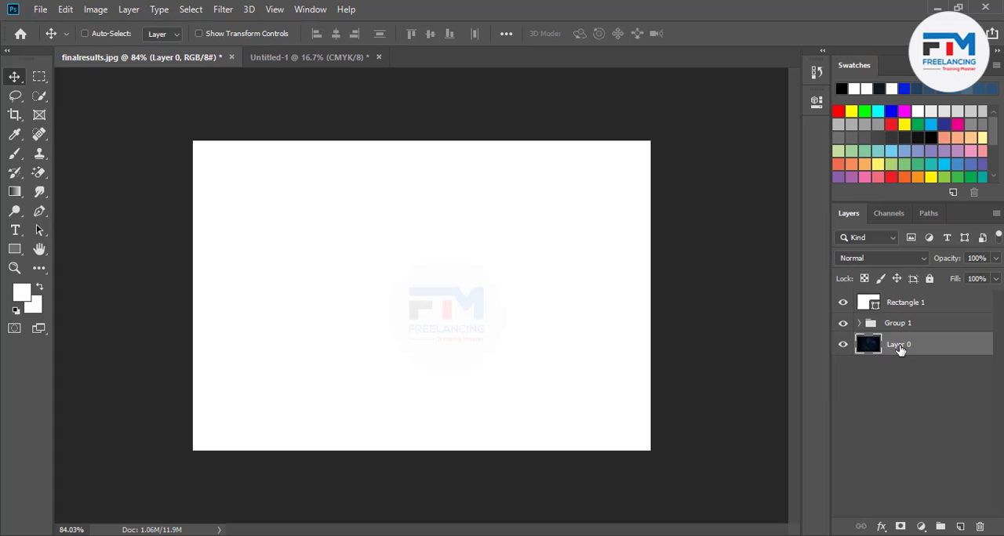
pyautogui.moveTo(562, 348); pyautogui.dragTo(621, 441)
# Scale the dark background image to about 506% to cover the whole canvas and place its layer beneath Group 1.
pyautogui.hotkey('ctrl', 't')
pyautogui.moveTo(514, 392); pyautogui.dragTo(537, 397)
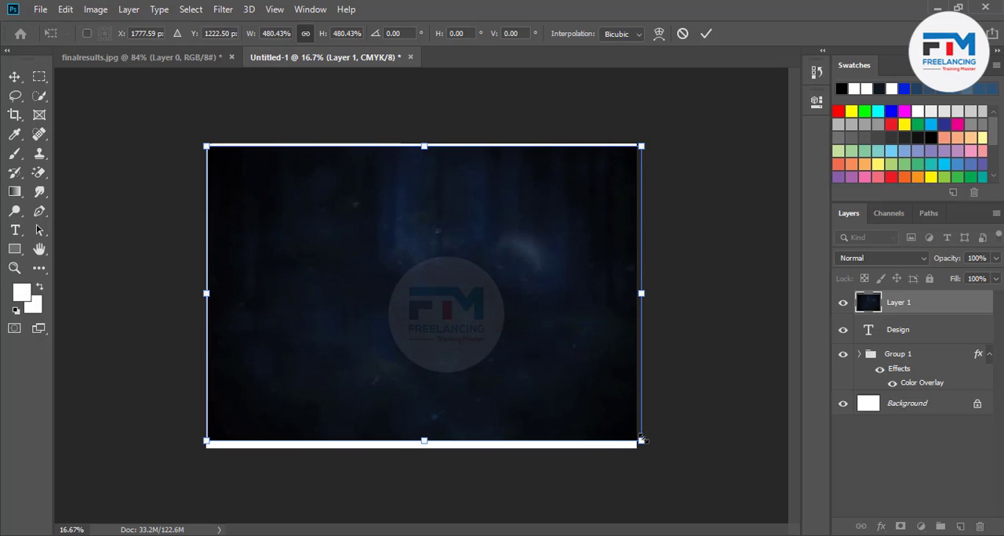
pyautogui.moveTo(641, 441); pyautogui.dragTo(654, 450)
pyautogui.moveTo(583, 397); pyautogui.dragTo(577, 396)
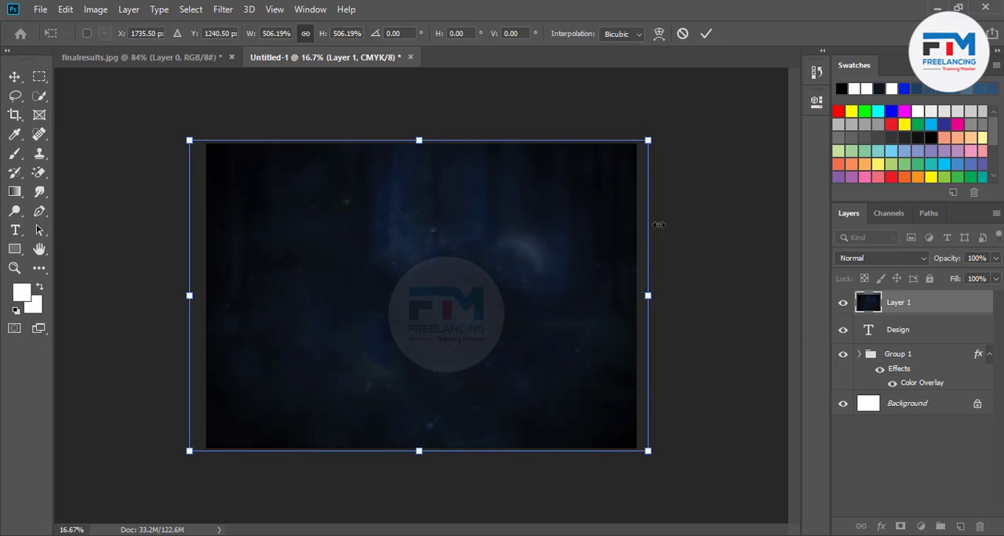
pyautogui.click(706, 32)
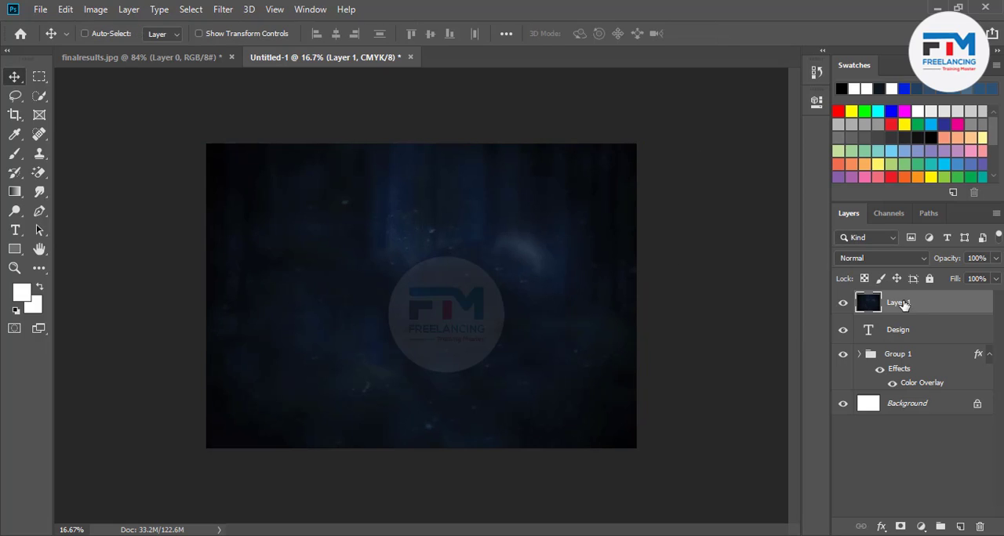
pyautogui.moveTo(903, 305); pyautogui.dragTo(923, 392)
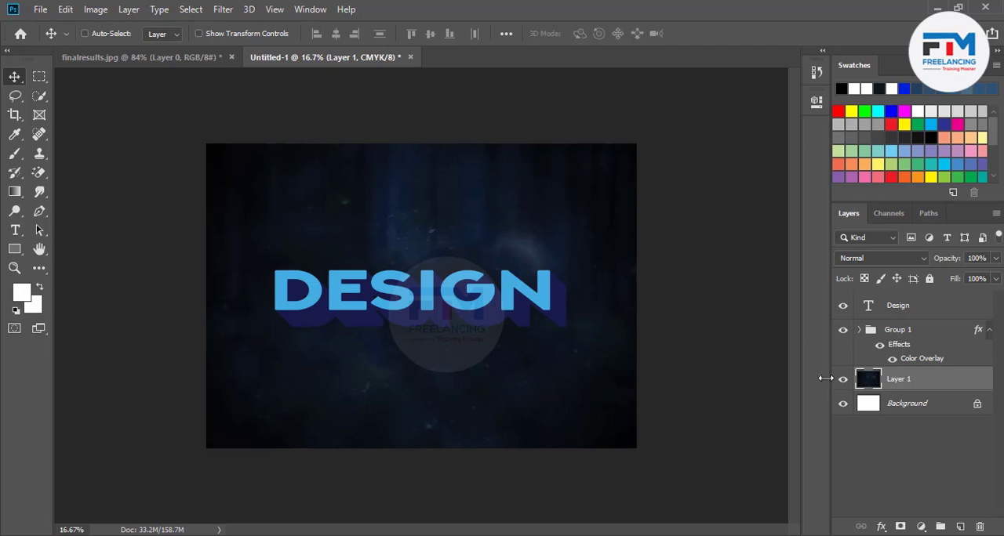
# Paint white Lens Flare 6 brush dabs on Layer 1 above and at the D's upper-left corner, enlarging the brush to 700 px.
pyautogui.click(14, 156)
pyautogui.click(108, 33)
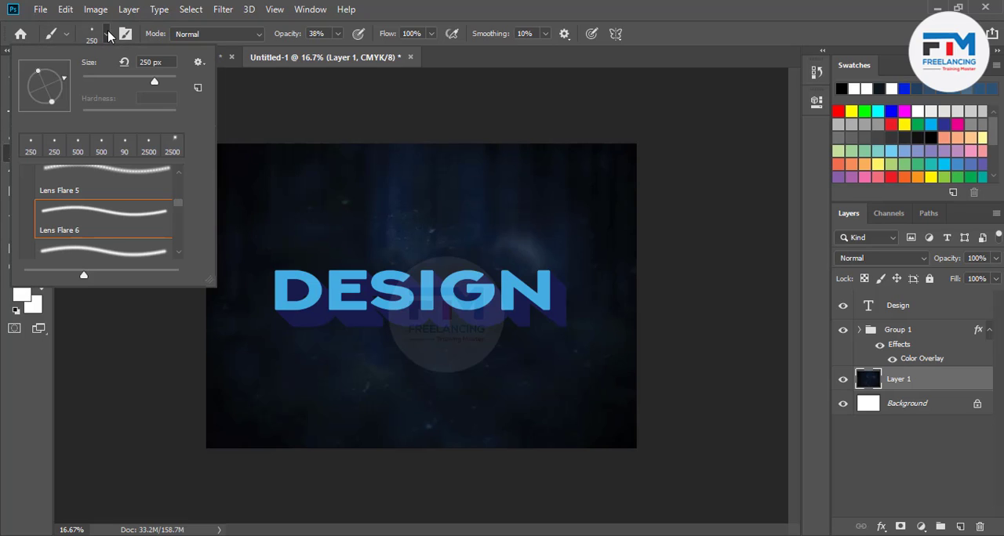
pyautogui.click(298, 245)
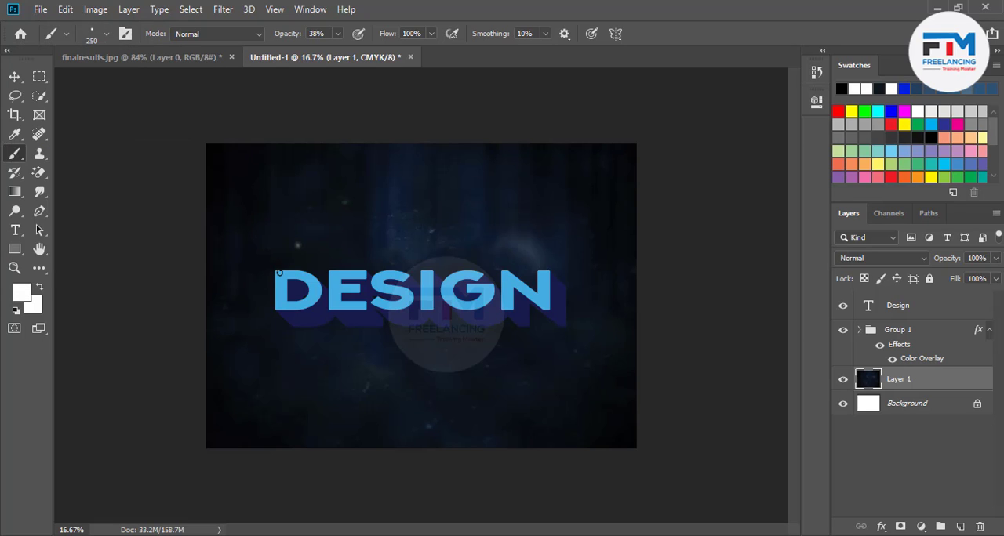
pyautogui.click(276, 272)
pyautogui.press(']')
# Set the brush opacity to 71% and try a flare dab on Layer 1 at the N's upper-right corner, undoing the dab.
pyautogui.click(337, 34)
pyautogui.moveTo(353, 54); pyautogui.dragTo(359, 53)
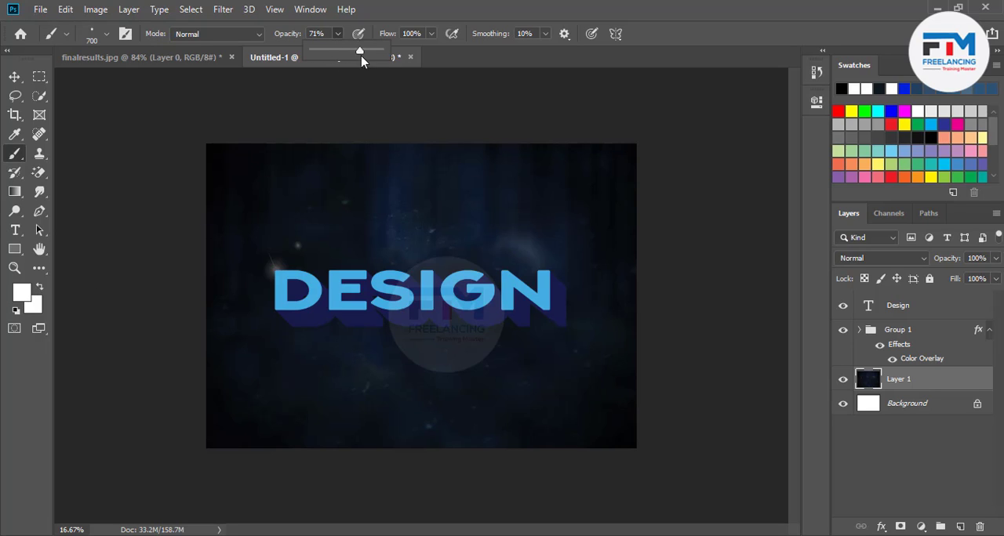
pyautogui.click(549, 269)
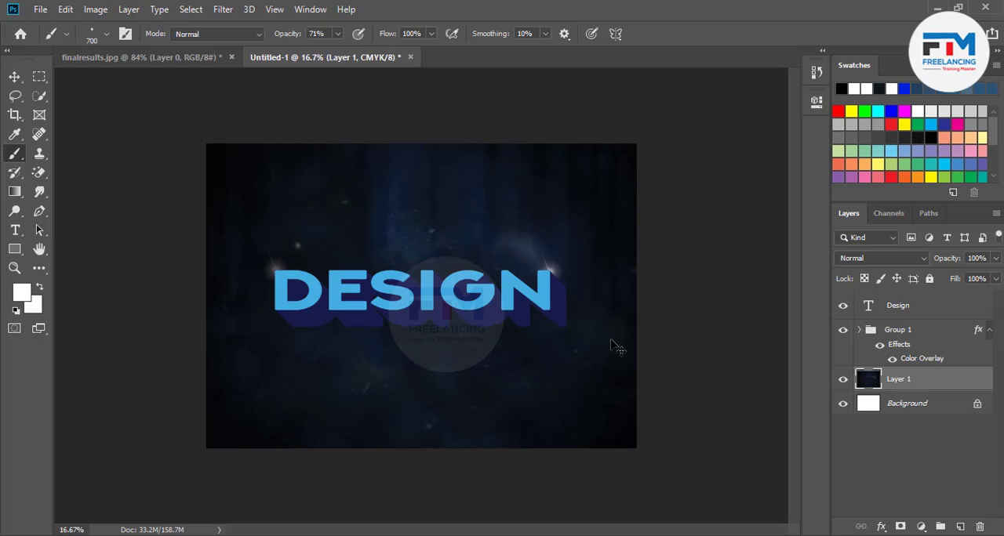
pyautogui.hotkey('ctrl', 'z')
# Add a new layer above the Design text and paint white 700 px Lens Flare 6 dabs on the letters' corners and edges.
pyautogui.click(960, 526)
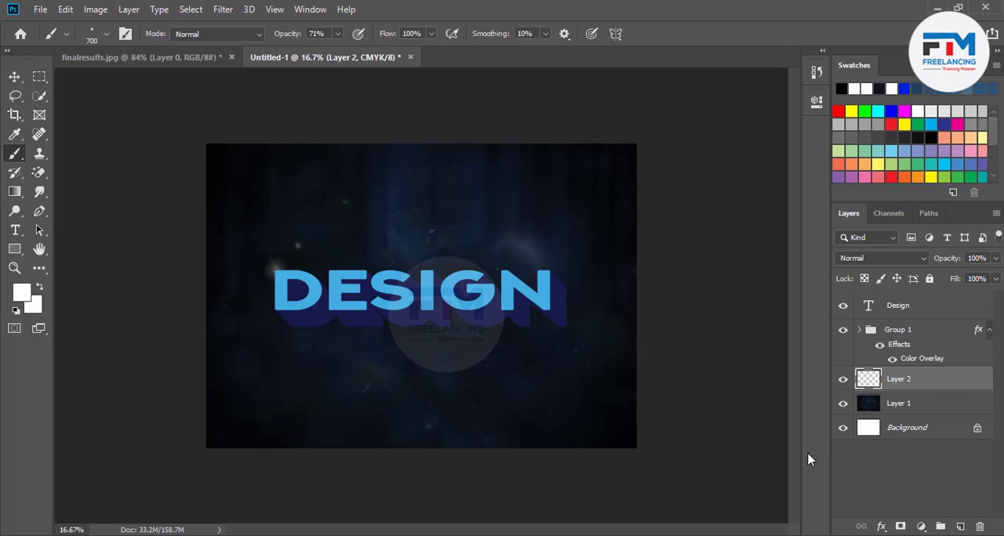
pyautogui.moveTo(936, 382); pyautogui.dragTo(901, 295)
pyautogui.click(545, 274)
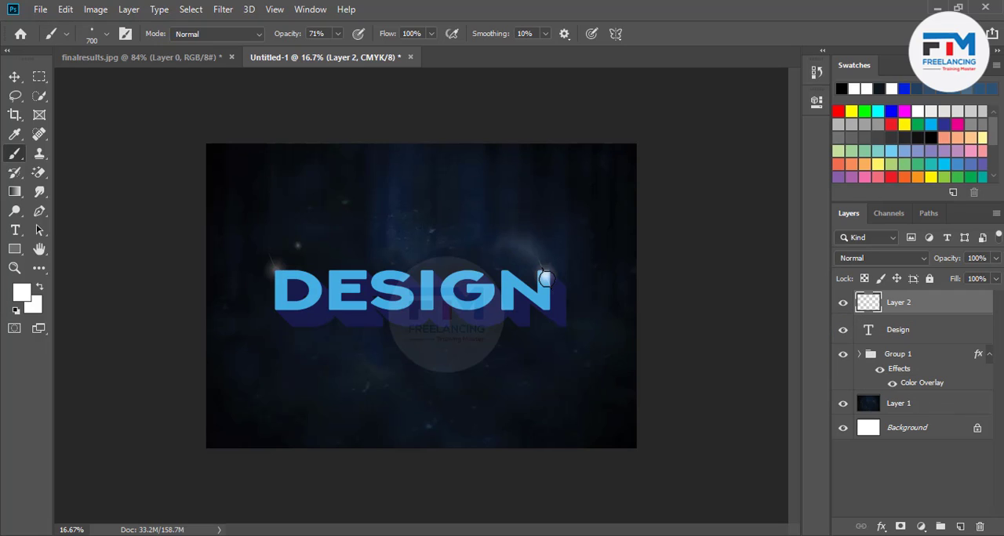
pyautogui.click(499, 304)
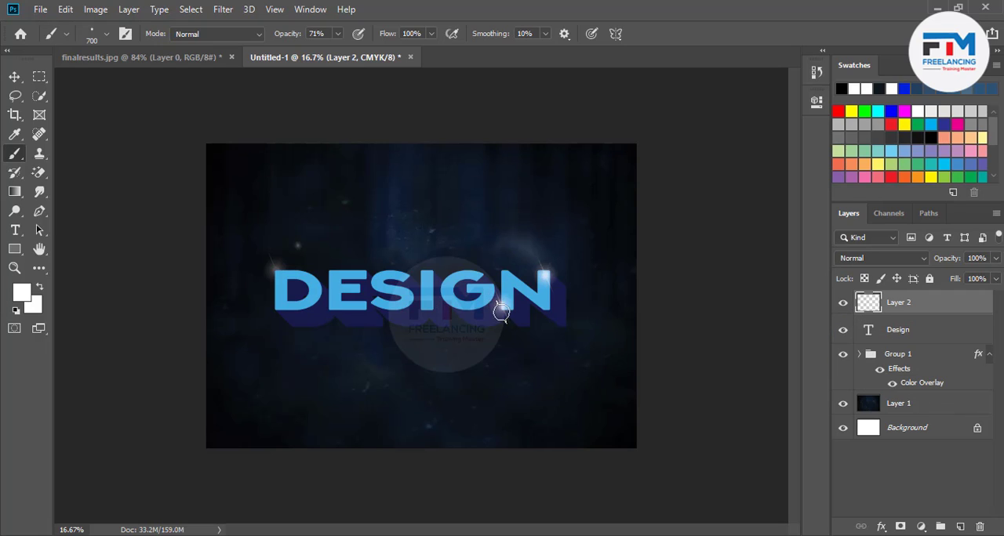
pyautogui.click(430, 291)
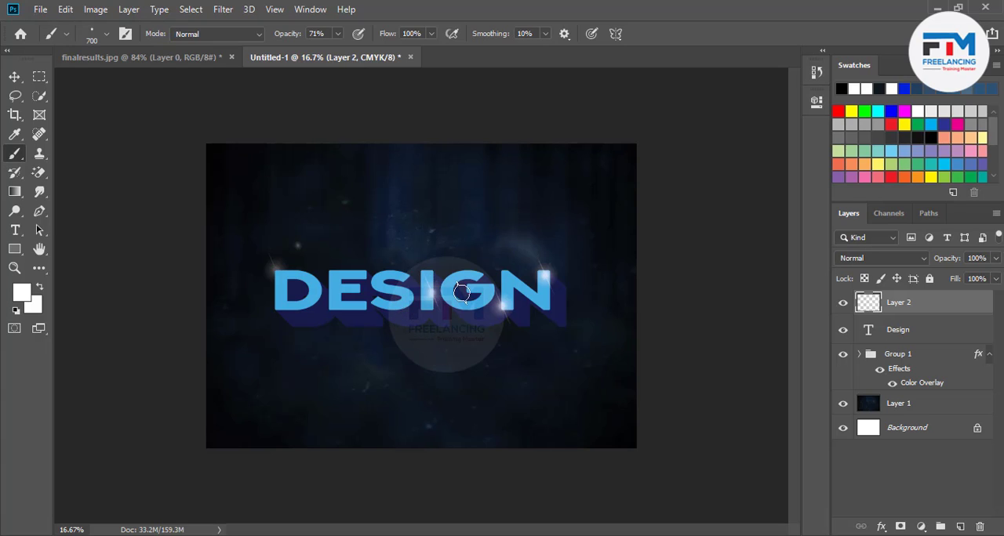
pyautogui.click(331, 275)
pyautogui.click(279, 308)
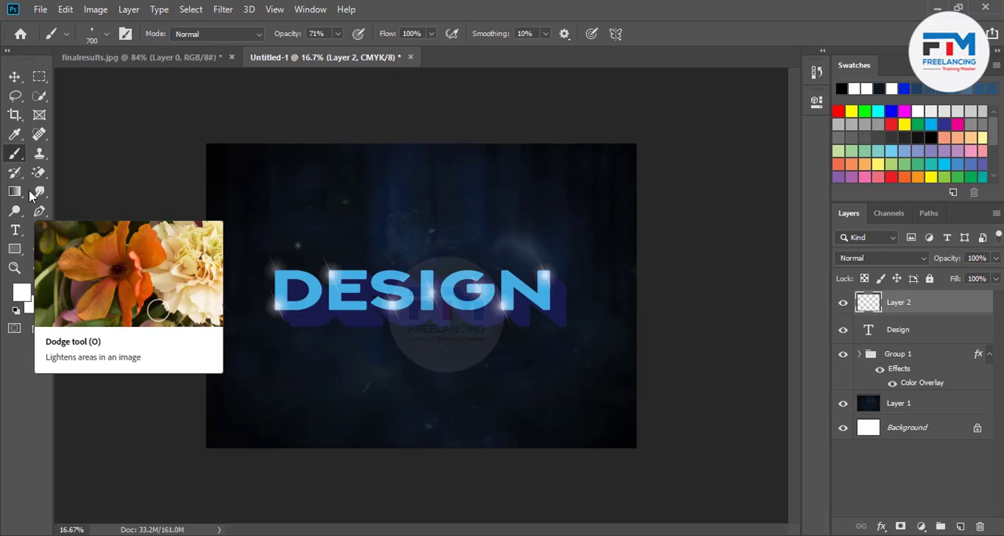
# Choose the Lens Flare 7 brush and try a 2500 px dab at the canvas's upper edge, undoing the dab.
pyautogui.click(107, 35)
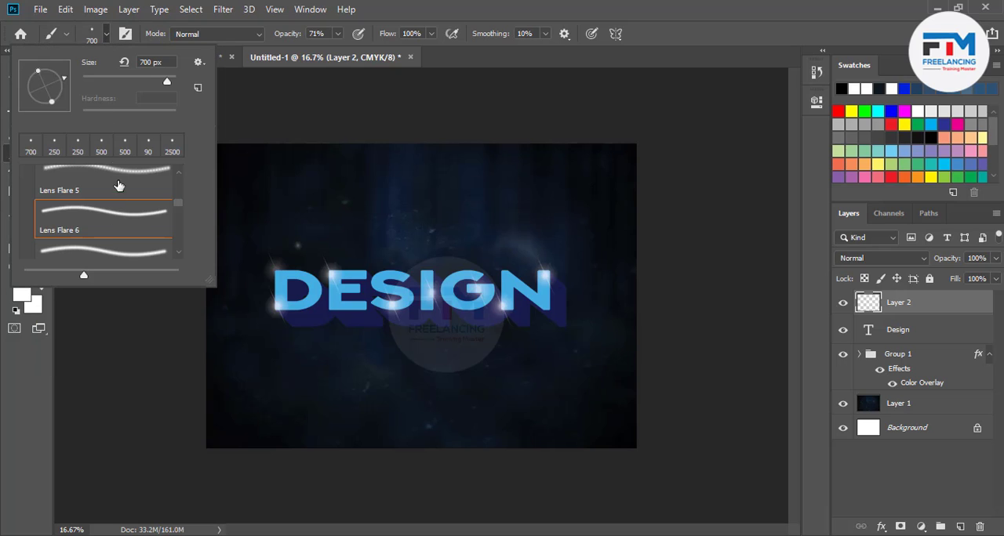
pyautogui.scroll(-1, 114, 234)
pyautogui.click(112, 225)
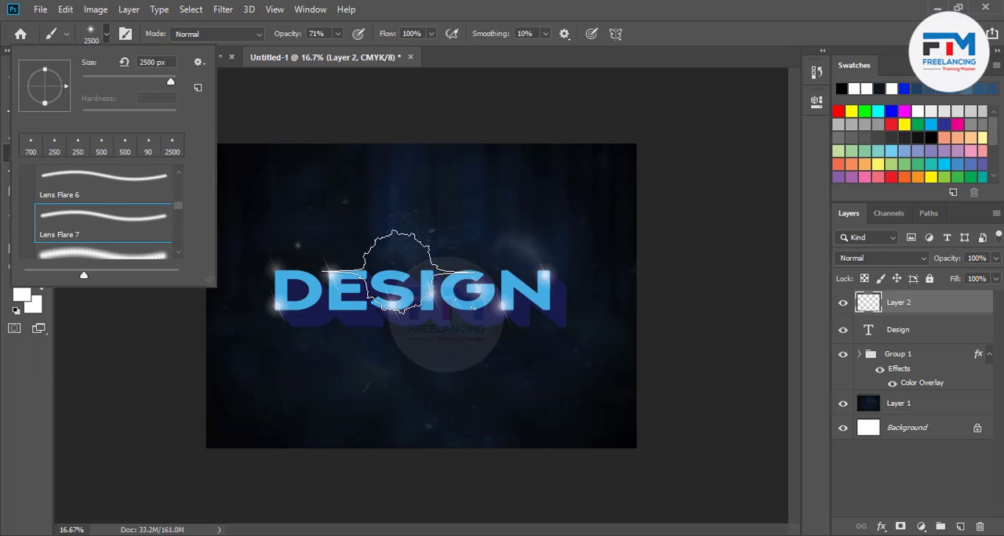
pyautogui.click(484, 149)
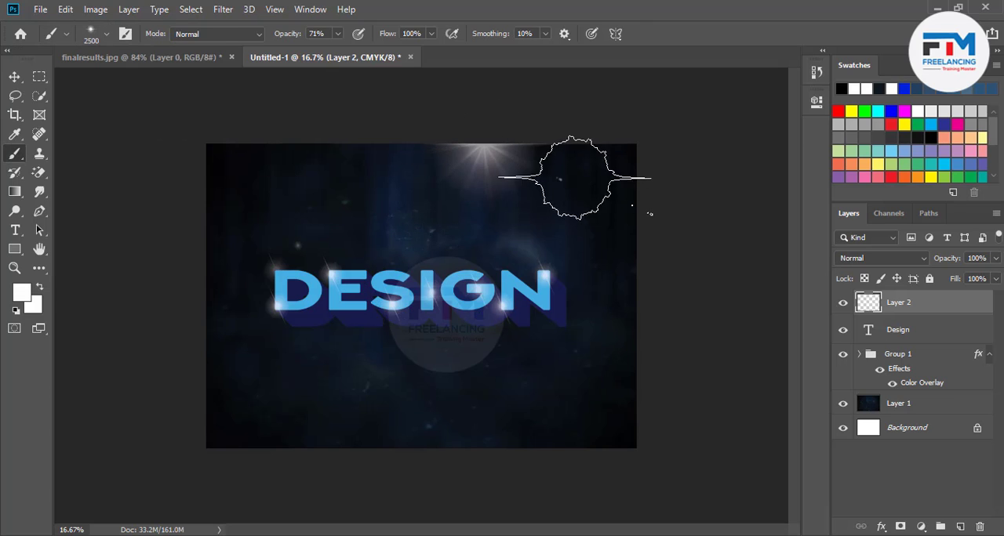
pyautogui.hotkey('ctrl', 'z')
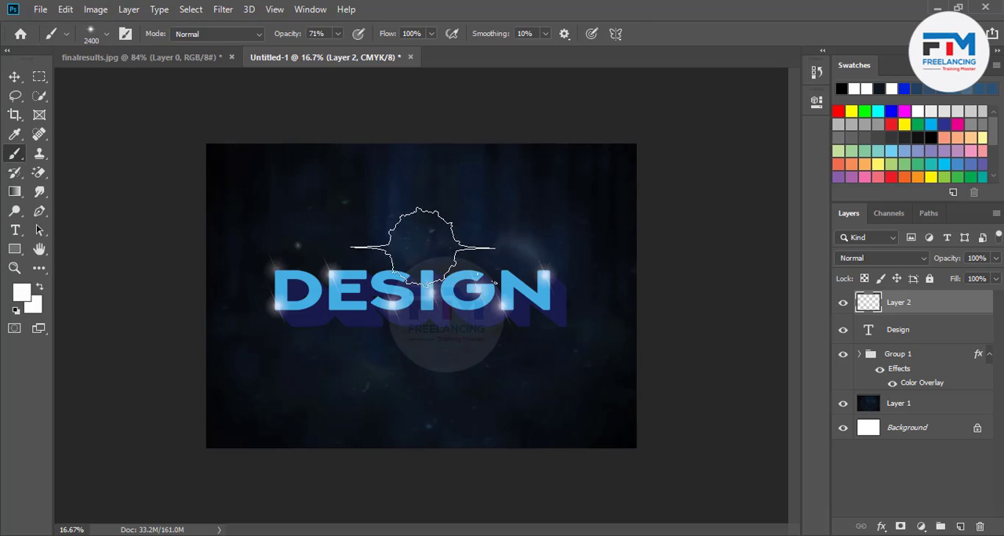
# Reduce the brush size to 600 px and paint a flare dab at the top of the letter G.
pyautogui.press('[')
pyautogui.press('[')
pyautogui.press('[')
pyautogui.press('[')
pyautogui.press('[')
pyautogui.press('[')
pyautogui.press('[')
pyautogui.press('[')
pyautogui.press('[')
pyautogui.press('[')
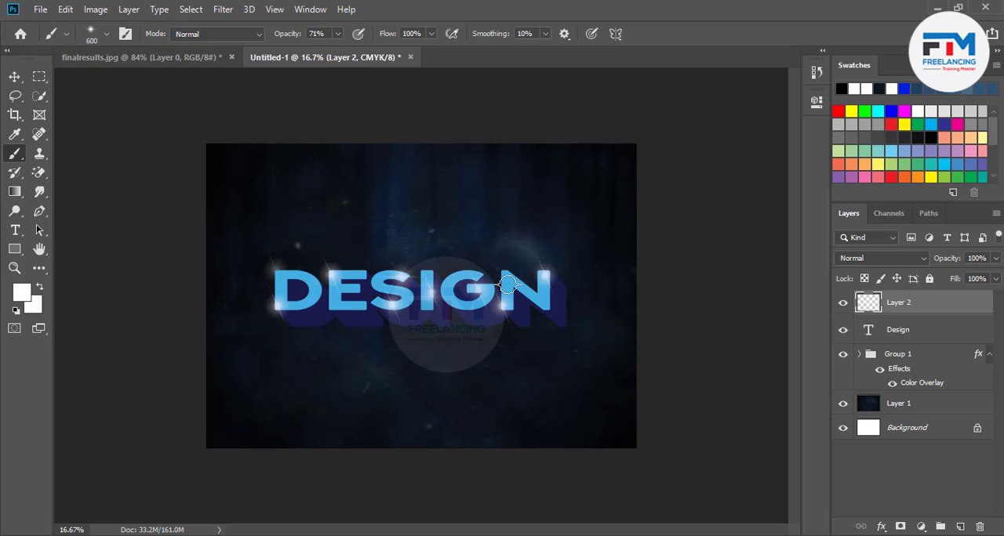
pyautogui.click(480, 266)
# Try flare dabs on the dark background below the word DESIGN and undo them.
pyautogui.click(555, 371)
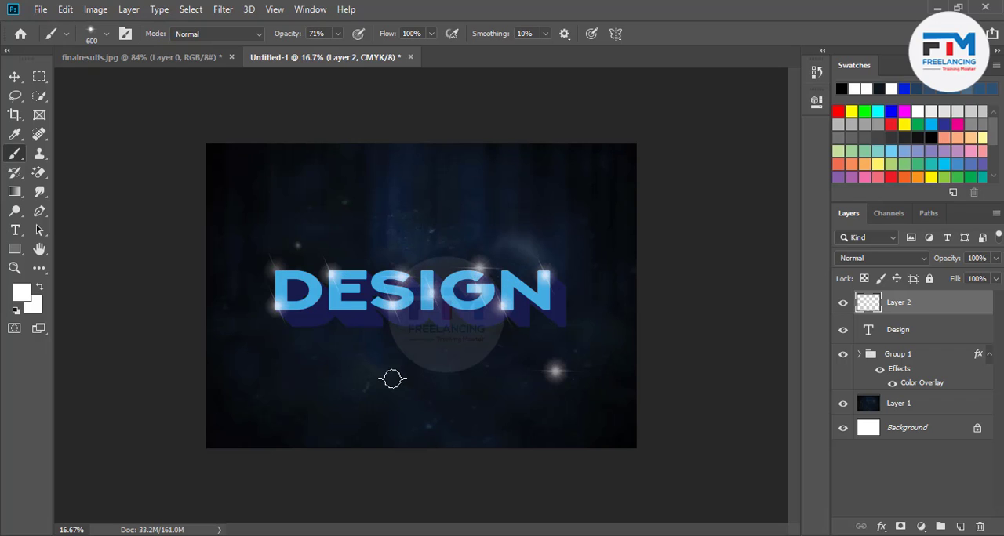
pyautogui.click(391, 378)
pyautogui.hotkey('ctrl', 'z')
pyautogui.hotkey('ctrl', 'z')
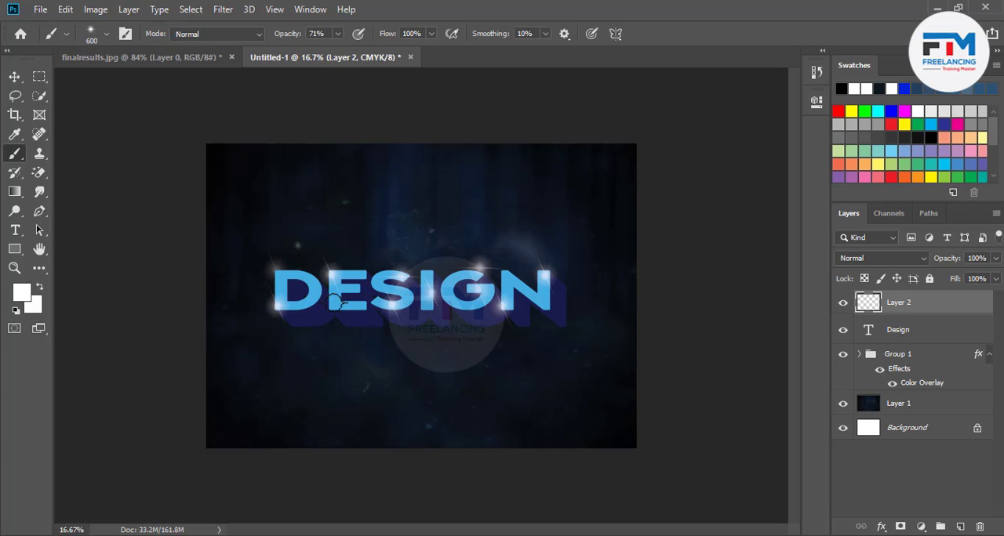
# Paint four 600 px flares on the background, two above and two below the word DESIGN.
pyautogui.click(464, 398)
pyautogui.click(279, 175)
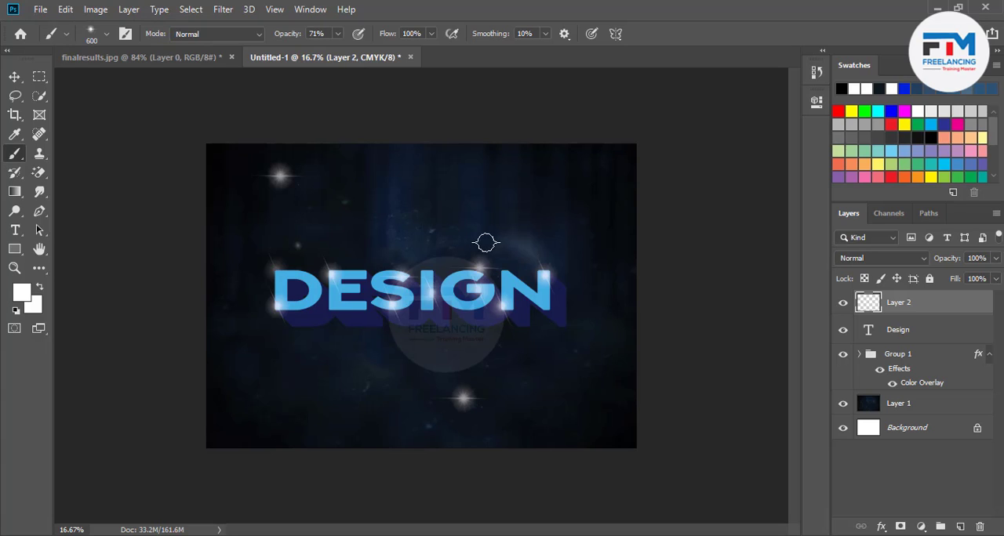
pyautogui.click(573, 202)
pyautogui.click(314, 377)
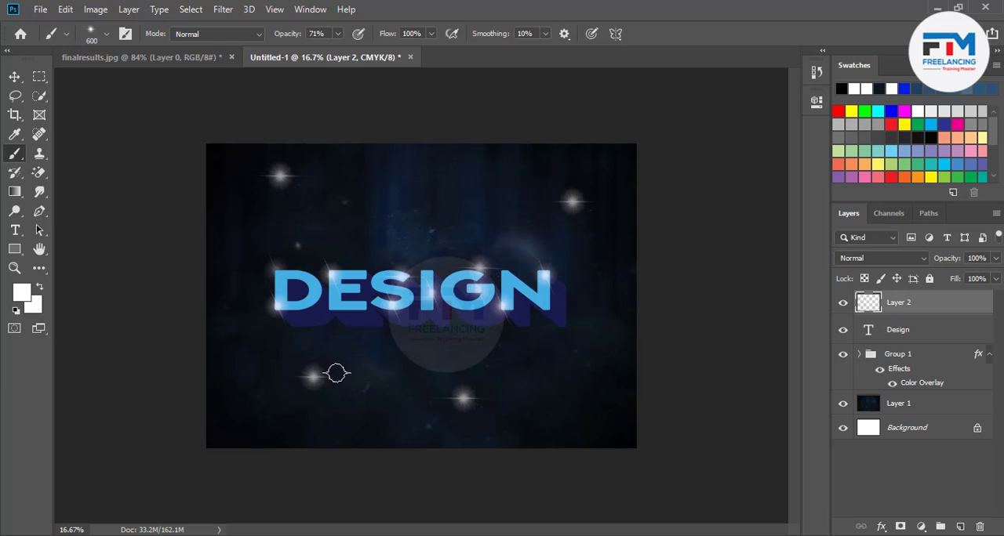
# Scatter small 250 px flare dabs over the background around the word DESIGN.
pyautogui.click(381, 408)
pyautogui.click(541, 366)
pyautogui.click(459, 213)
pyautogui.click(361, 199)
pyautogui.click(262, 253)
pyautogui.click(238, 360)
# Reduce the brush to 125 px and fill the background around the word with tiny star dots and a few short streaks.
pyautogui.press('[')
pyautogui.press('[')
pyautogui.press('[')
pyautogui.press('[')
pyautogui.click(327, 348)
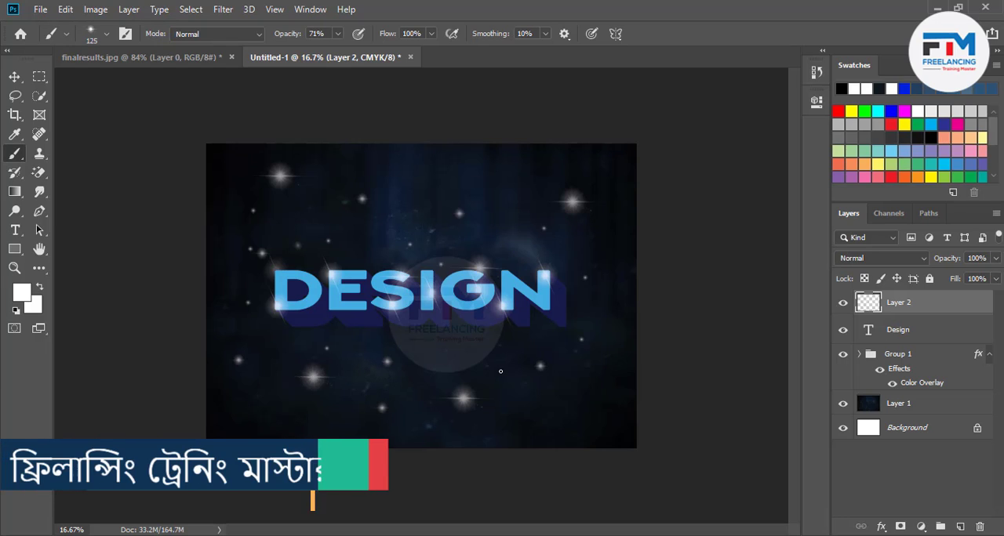
pyautogui.click(558, 403)
pyautogui.click(606, 406)
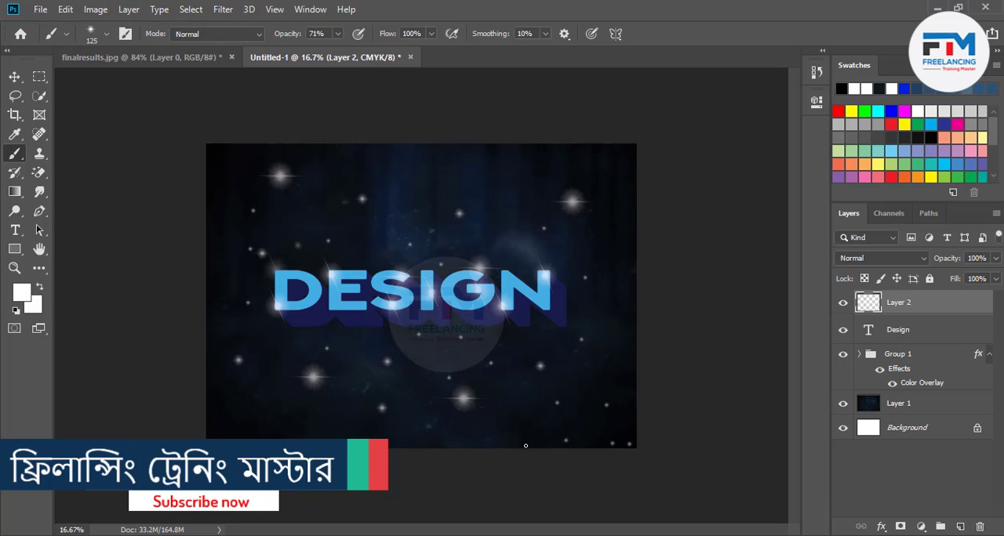
pyautogui.click(228, 390)
pyautogui.click(251, 395)
pyautogui.click(225, 439)
pyautogui.click(283, 418)
pyautogui.click(284, 383)
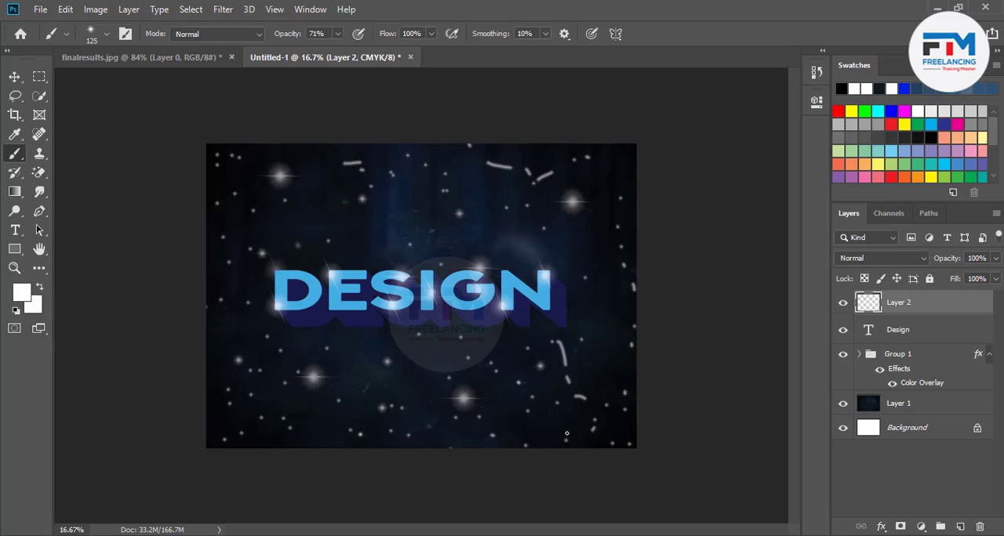
pyautogui.moveTo(605, 274); pyautogui.dragTo(614, 294)
pyautogui.moveTo(443, 223); pyautogui.dragTo(439, 219)
pyautogui.click(339, 215)
pyautogui.moveTo(256, 221); pyautogui.dragTo(228, 224)
pyautogui.moveTo(224, 283); pyautogui.dragTo(225, 289)
pyautogui.moveTo(221, 359); pyautogui.dragTo(226, 369)
pyautogui.moveTo(236, 349); pyautogui.dragTo(234, 343)
pyautogui.click(385, 239)
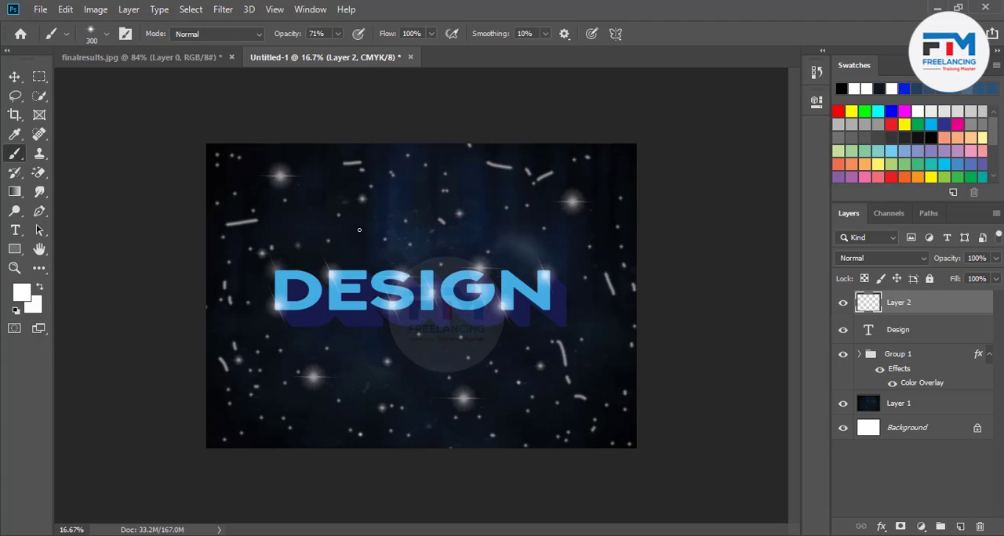
# Enlarge the brush to 1600 px and paint two large flares, one above the word and one near the canvas's lower-right corner.
pyautogui.press(']')
pyautogui.press(']')
pyautogui.press(']')
pyautogui.press(']')
pyautogui.press(']')
pyautogui.press(']')
pyautogui.press(']')
pyautogui.press(']')
pyautogui.press(']')
pyautogui.press(']')
pyautogui.click(363, 198)
pyautogui.click(575, 410)
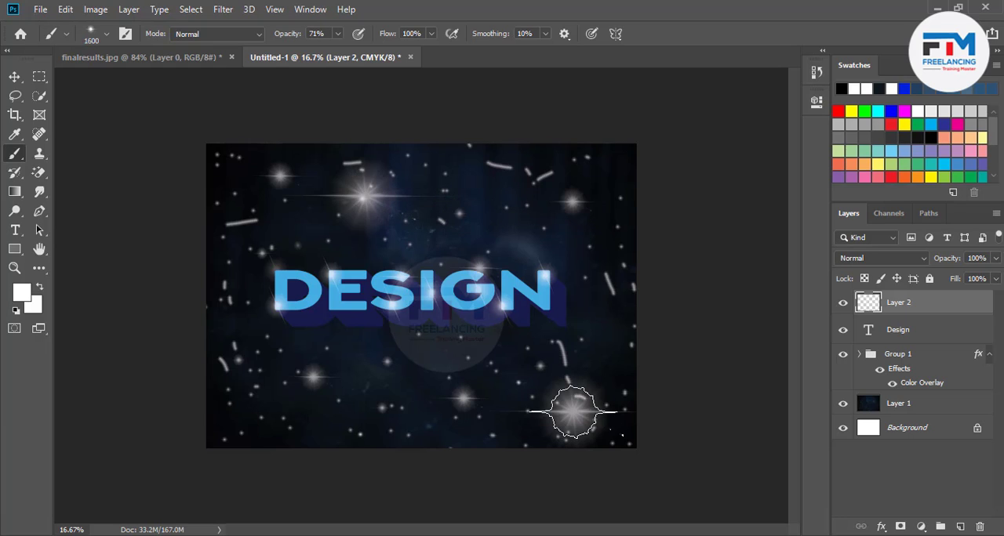
# Tilt the Lens Flare 7 brush tip diagonally and try a 1600 px flare below the word, undoing the dab.
pyautogui.click(89, 35)
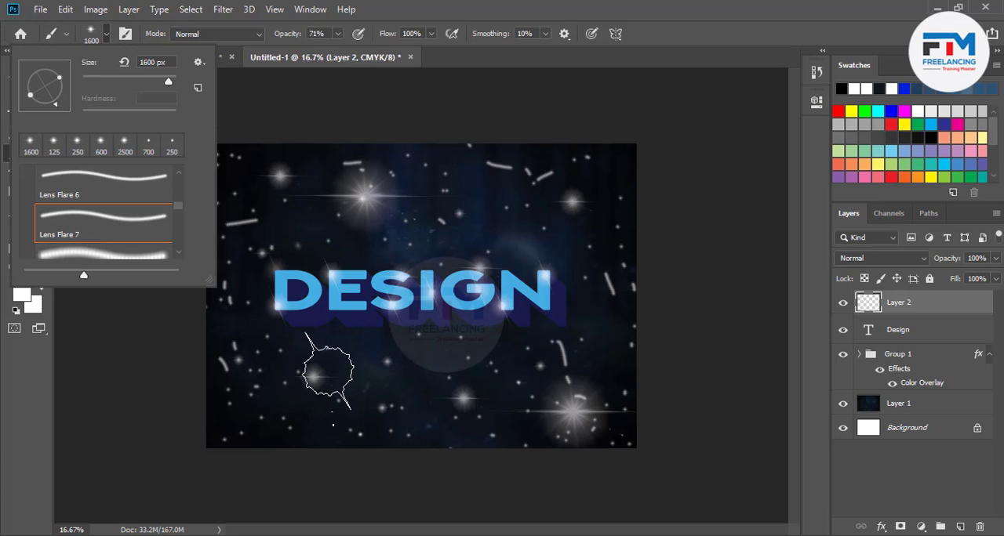
pyautogui.click(392, 402)
pyautogui.click(400, 402)
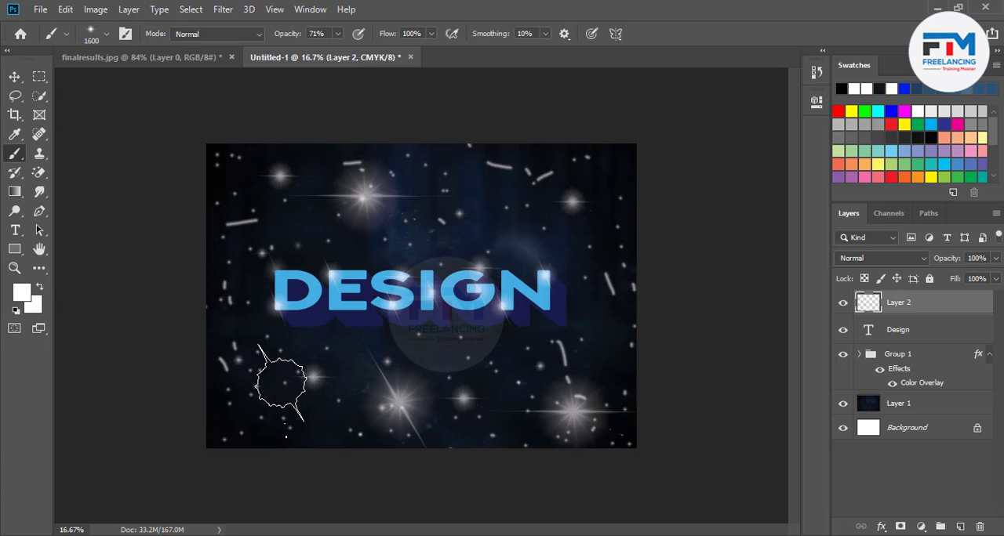
pyautogui.hotkey('ctrl', 'z')
# Reduce the brush to 900 px and paint tilted flares below the S, above the N and at the canvas's left side.
pyautogui.press('[')
pyautogui.press('[')
pyautogui.press('[')
pyautogui.press('[')
pyautogui.press('[')
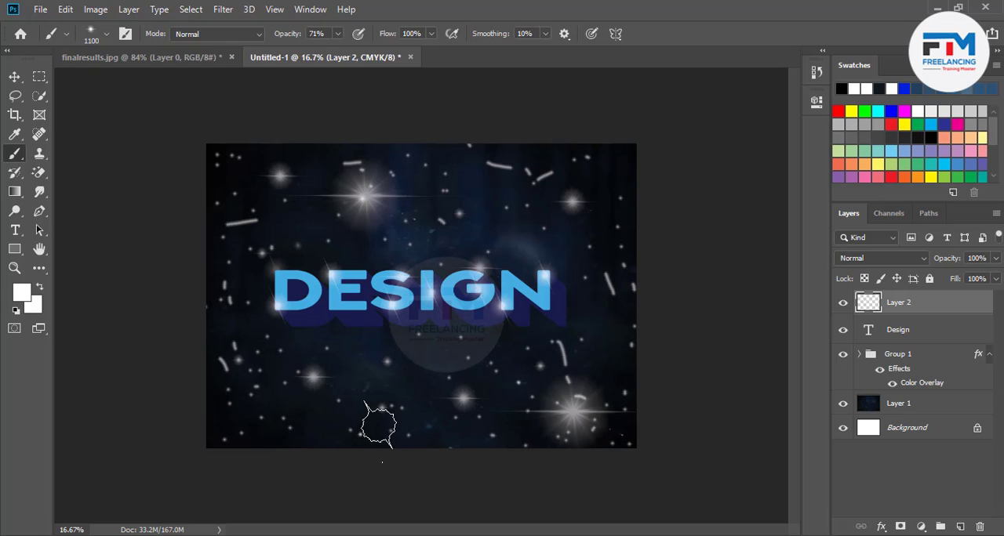
pyautogui.press('[')
pyautogui.press('[')
pyautogui.click(379, 426)
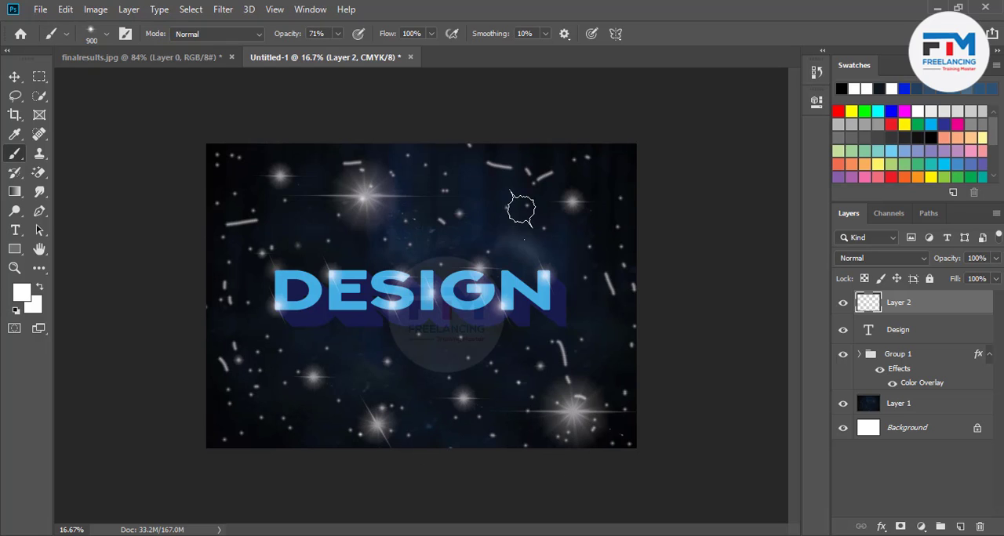
pyautogui.click(236, 347)
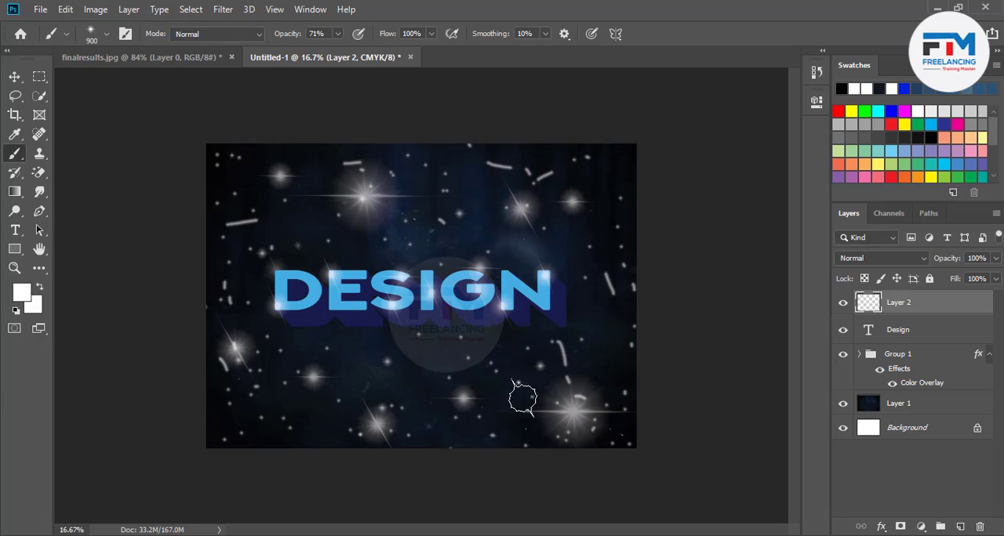
pyautogui.scroll(-2, 449, 373)
pyautogui.scroll(3, 449, 373)
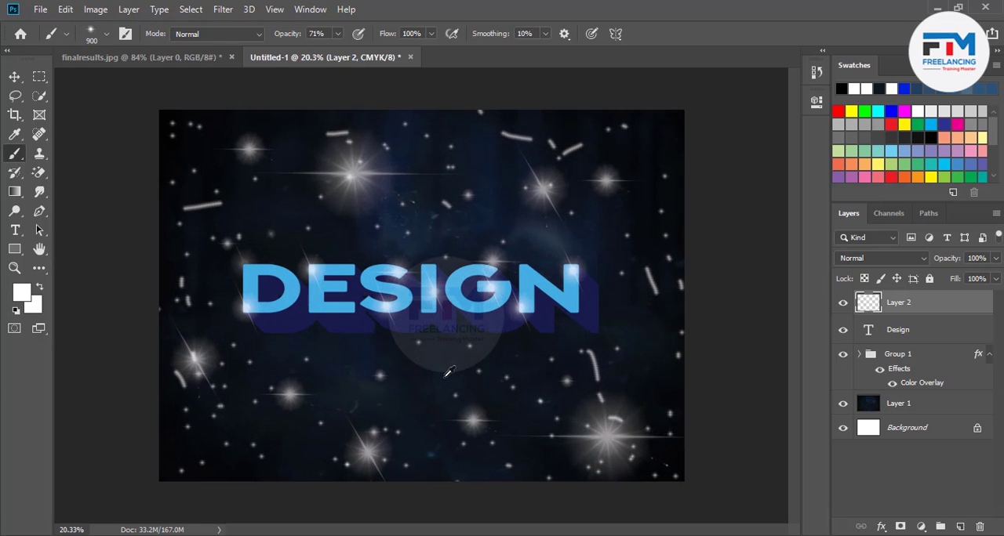
pyautogui.scroll(-1, 448, 373)
pyautogui.scroll(1, 444, 374)
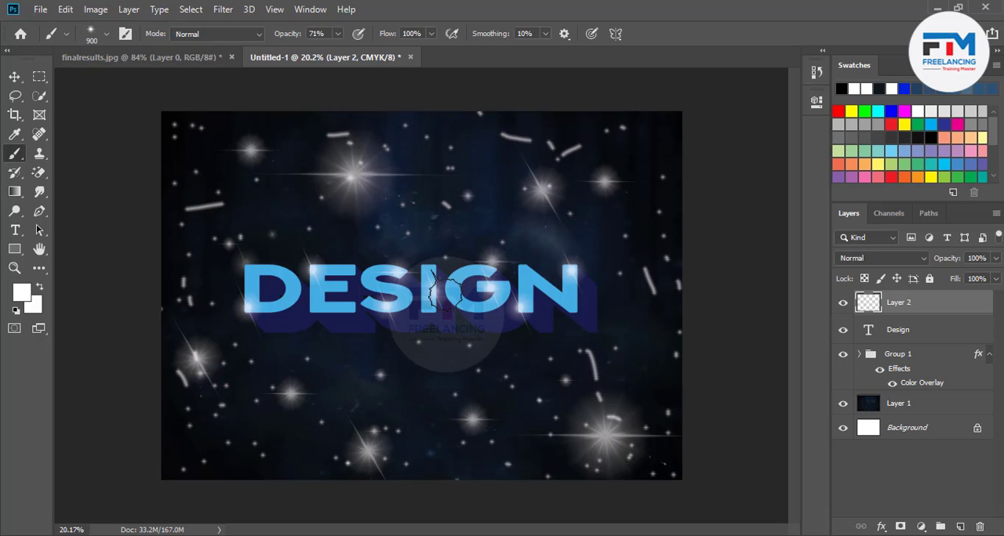
# Group all layers from Layer 2 down to Layer 1 and rename the group "text effect".
pyautogui.click(15, 77)
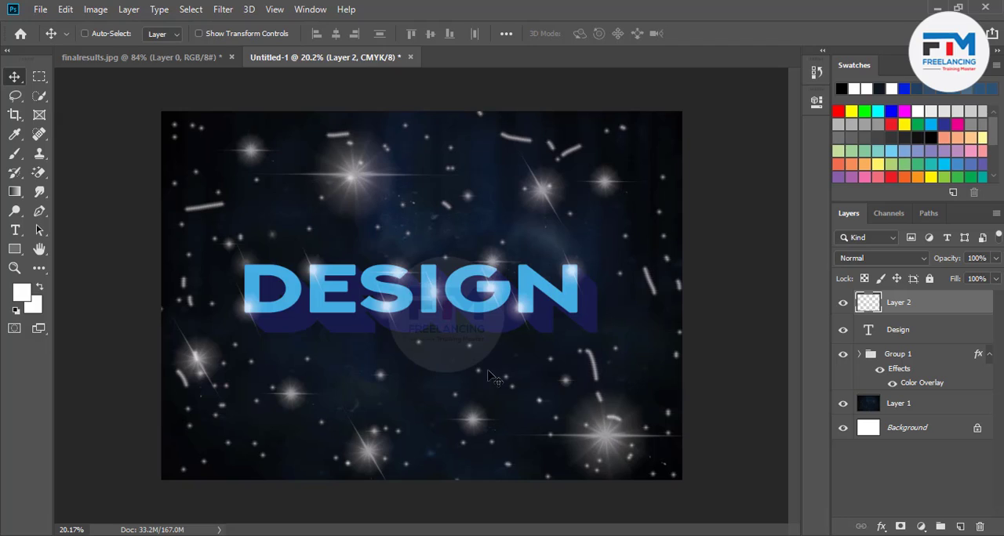
pyautogui.keyDown('shift'); pyautogui.click(908, 405); pyautogui.keyUp('shift')
pyautogui.hotkey('ctrl', 'g')
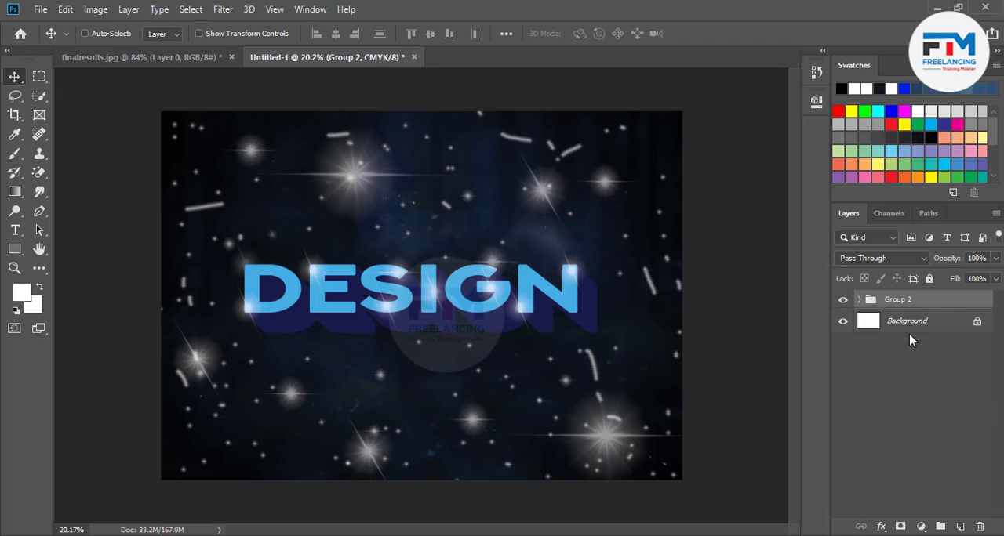
pyautogui.doubleClick(895, 299)
pyautogui.write('text effect')
pyautogui.press('Return')
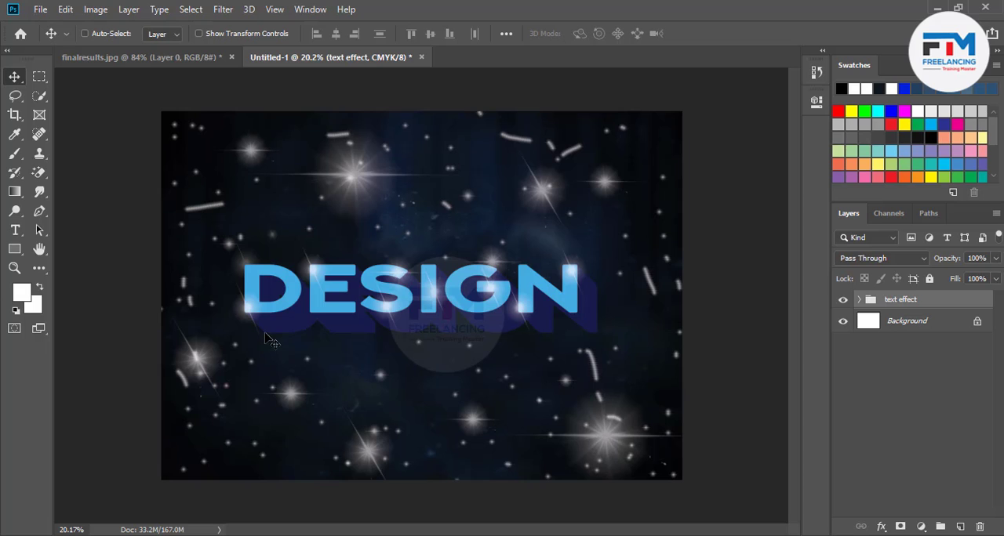
# Start placing an embedded image and open the "my parsonal" folder on drive D.
pyautogui.click(41, 10)
pyautogui.click(94, 292)
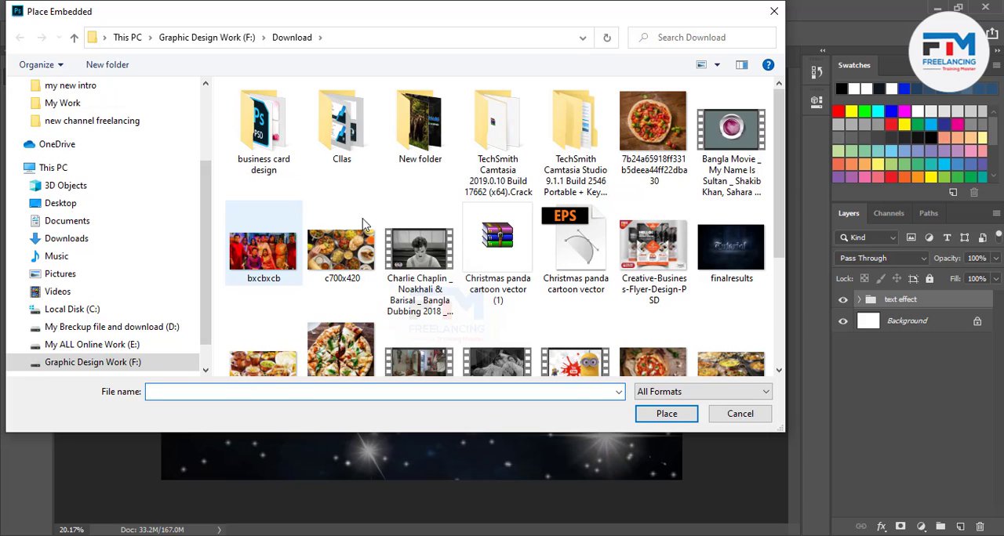
pyautogui.click(76, 326)
pyautogui.doubleClick(269, 163)
# Embed the METAL text image d70e1292542bcd4e6ea2c6d32dba291a above the text effect group and accept its placement.
pyautogui.scroll(-10, 369, 302)
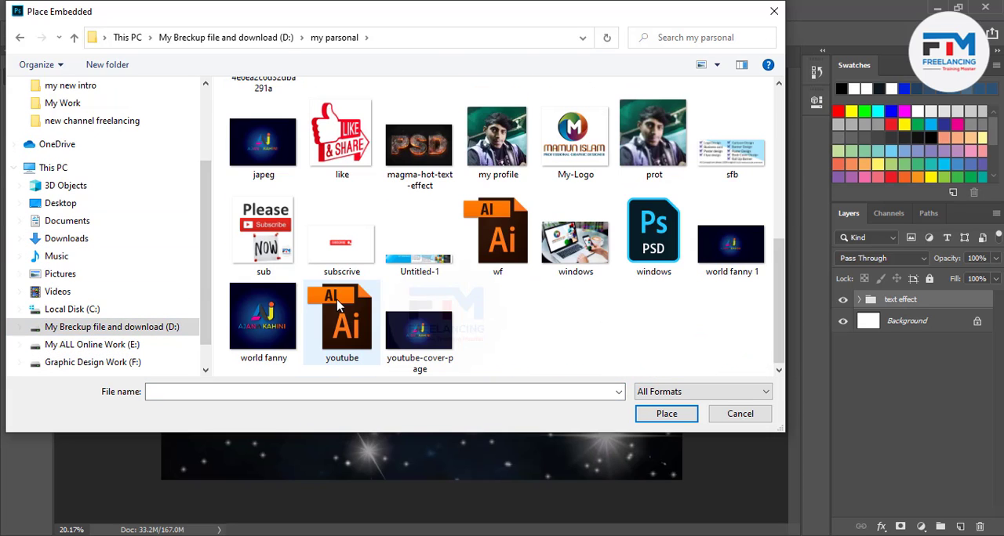
pyautogui.scroll(8, 439, 289)
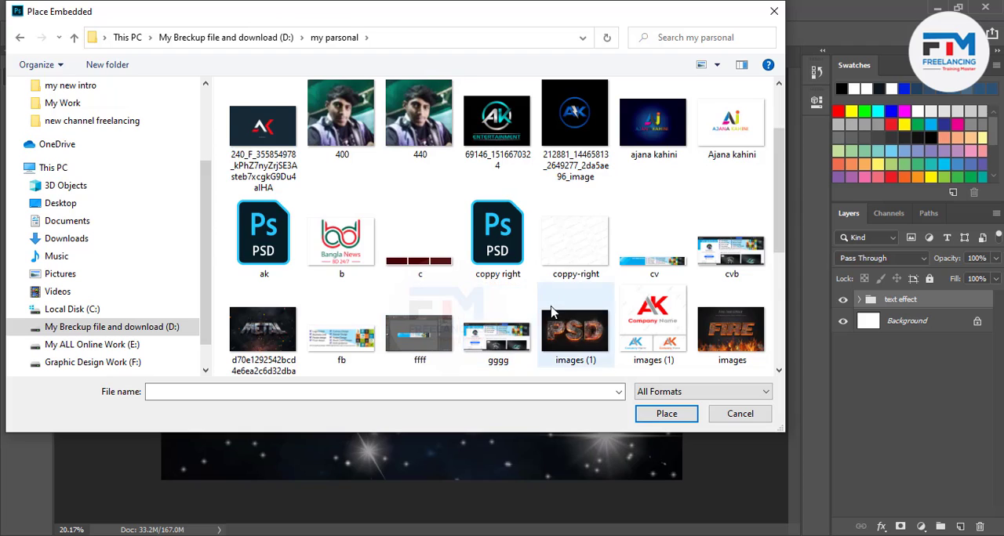
pyautogui.scroll(-3, 564, 291)
pyautogui.scroll(5, 463, 204)
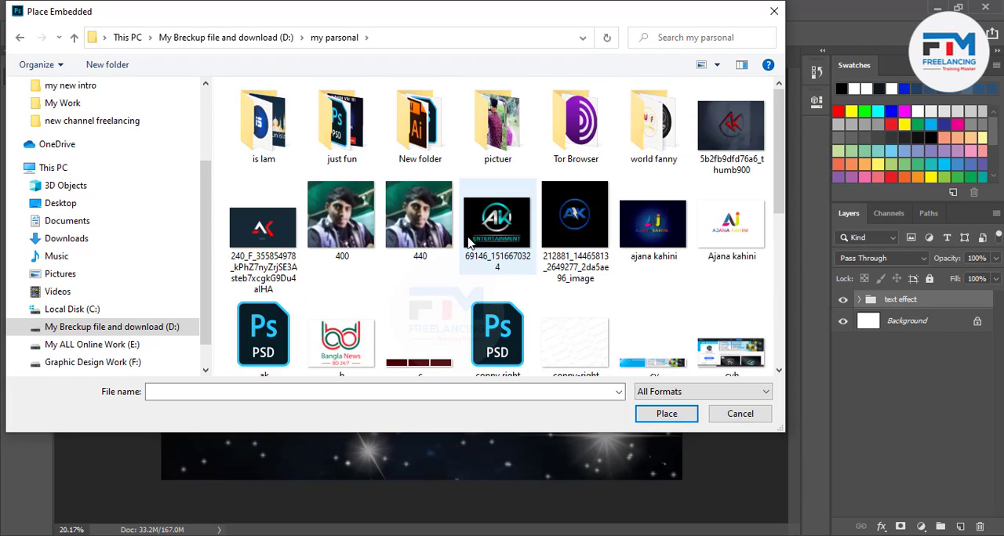
pyautogui.scroll(-5, 465, 249)
pyautogui.scroll(5, 469, 253)
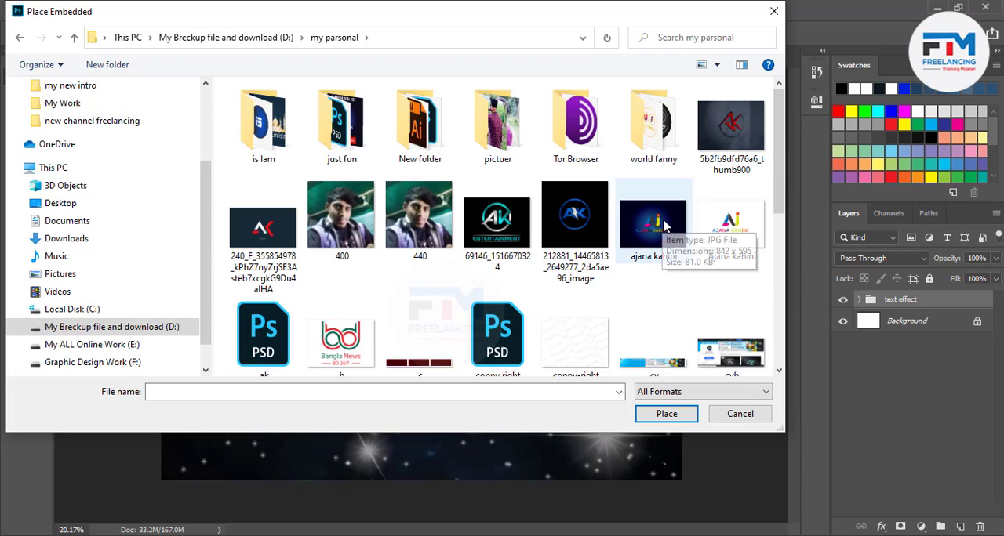
pyautogui.scroll(-5, 595, 257)
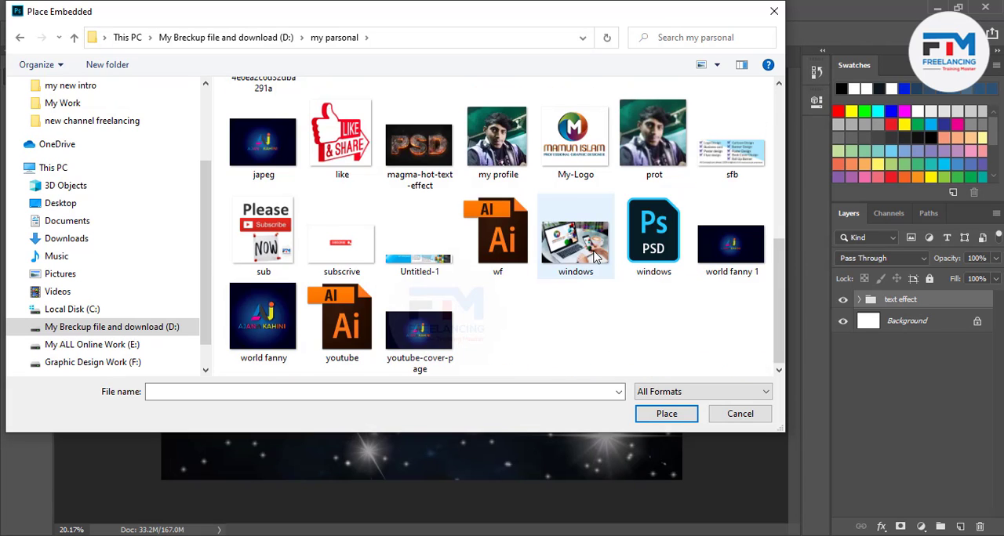
pyautogui.scroll(2, 595, 257)
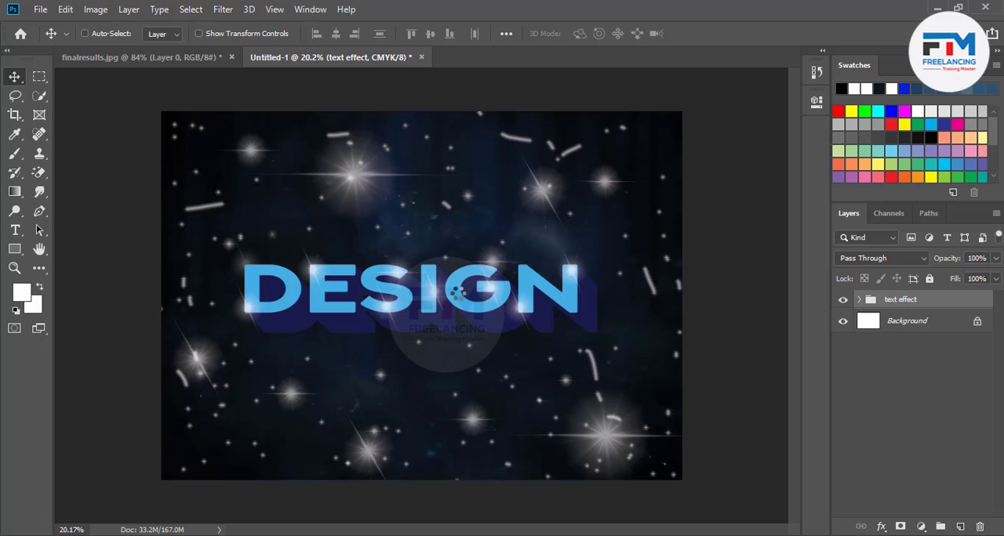
pyautogui.moveTo(424, 305)
pyautogui.mouseDown()
pyautogui.moveTo(425, 290)
pyautogui.moveTo(422, 304)
pyautogui.mouseUp()
pyautogui.click(561, 33)
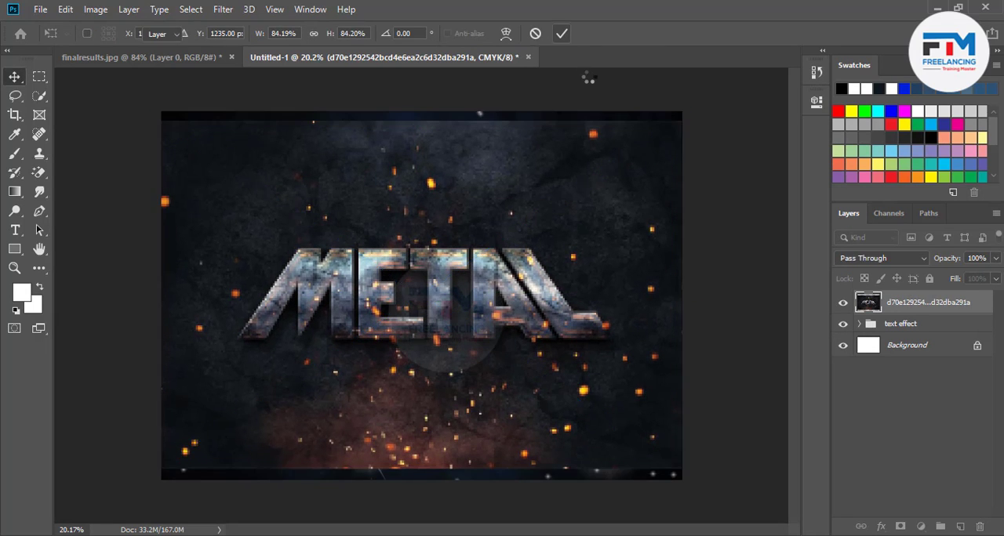